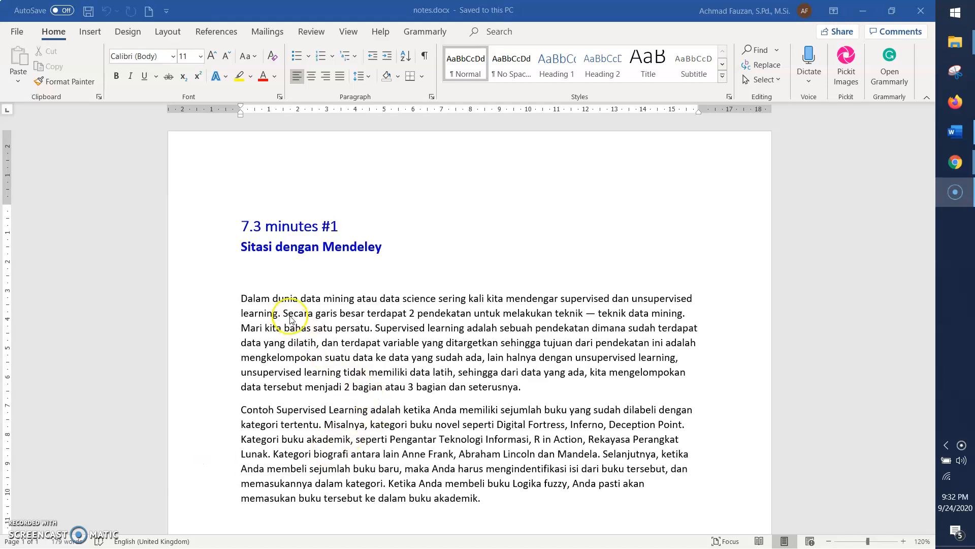
scroll(290, 319, "down", 2)
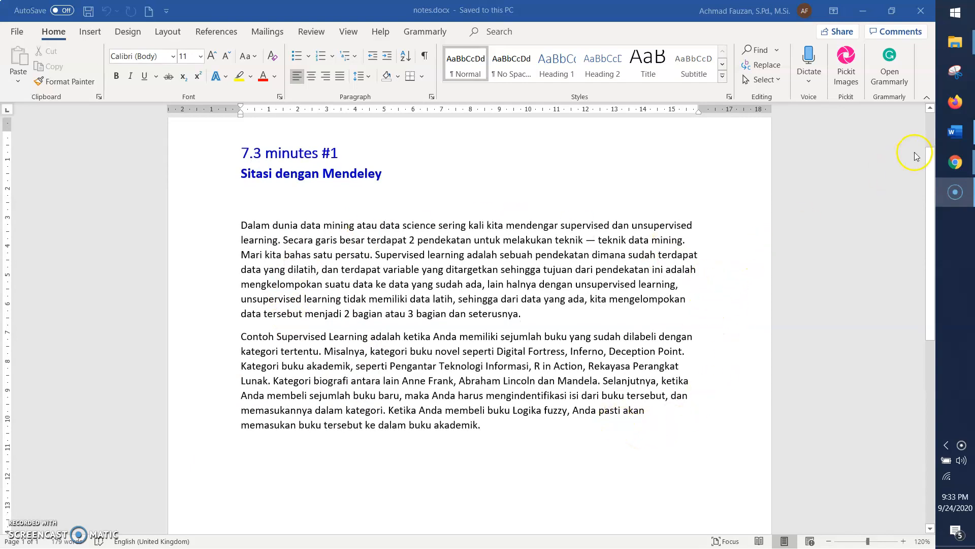
mouse_move(955, 43)
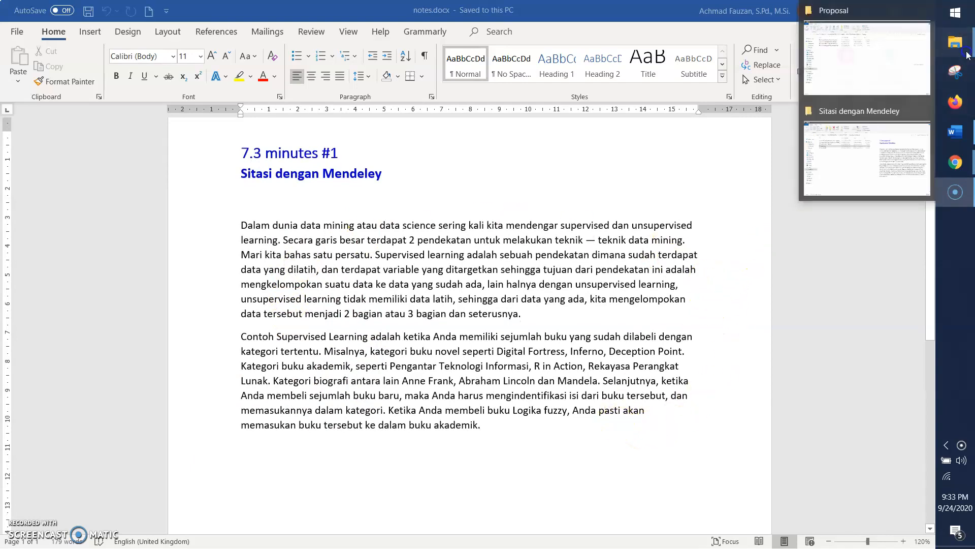
left_click(895, 103)
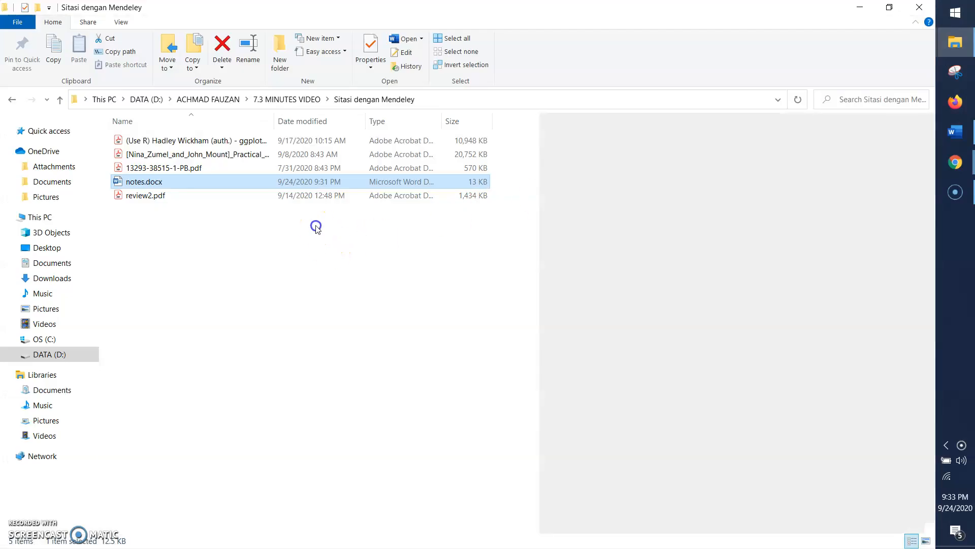
left_click(488, 142)
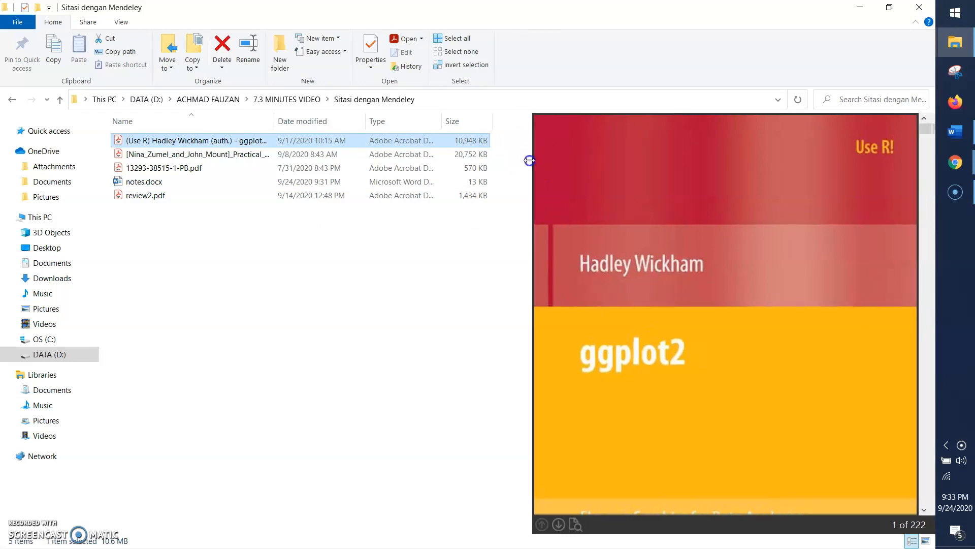
left_click_drag(529, 160, 470, 165)
left_click(449, 157)
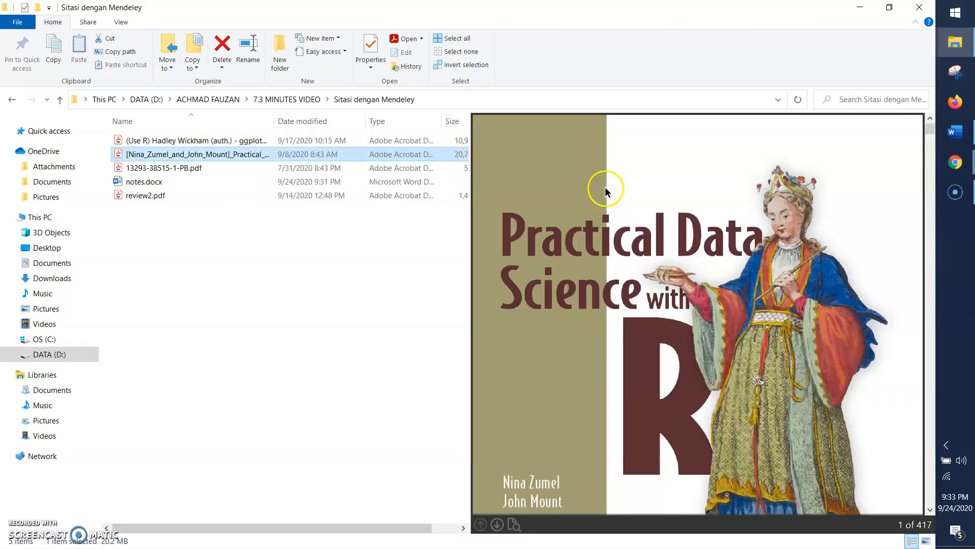
left_click(381, 169)
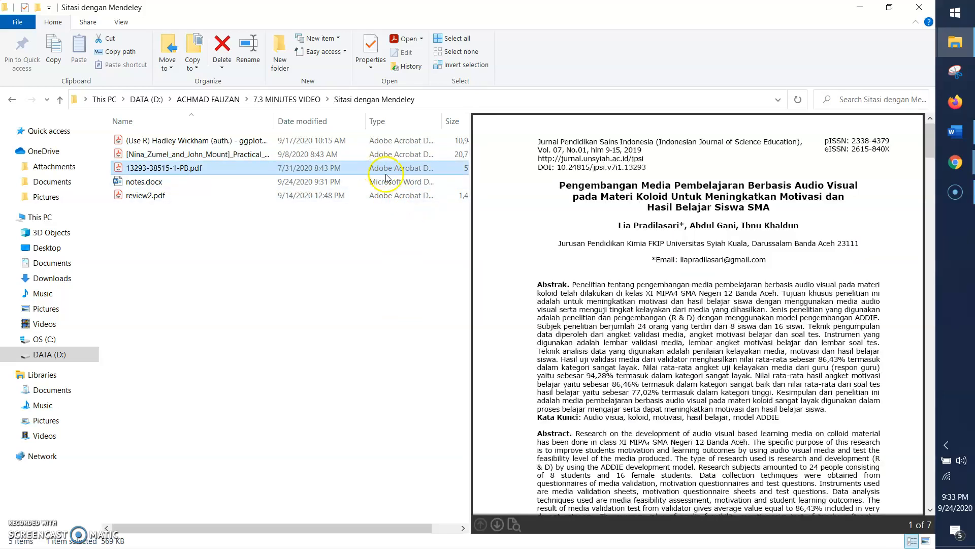
left_click(391, 200)
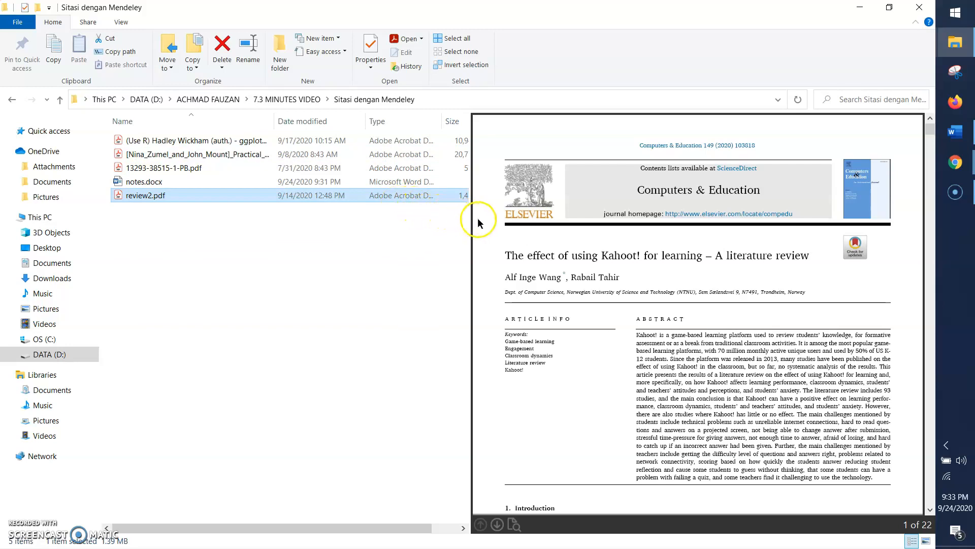
Switch to the incognito Chrome window and run a Google search for mendeley
left_click(955, 132)
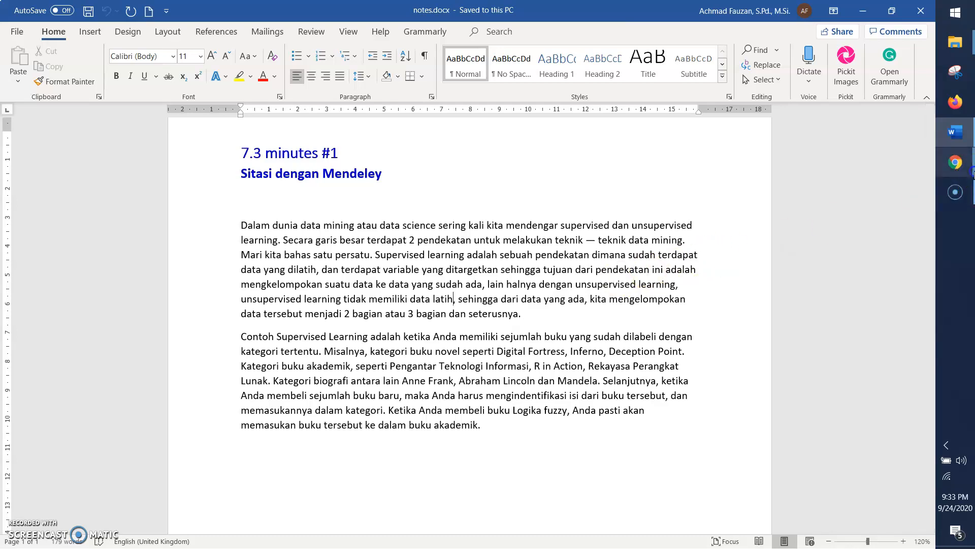
mouse_move(956, 163)
left_click(878, 199)
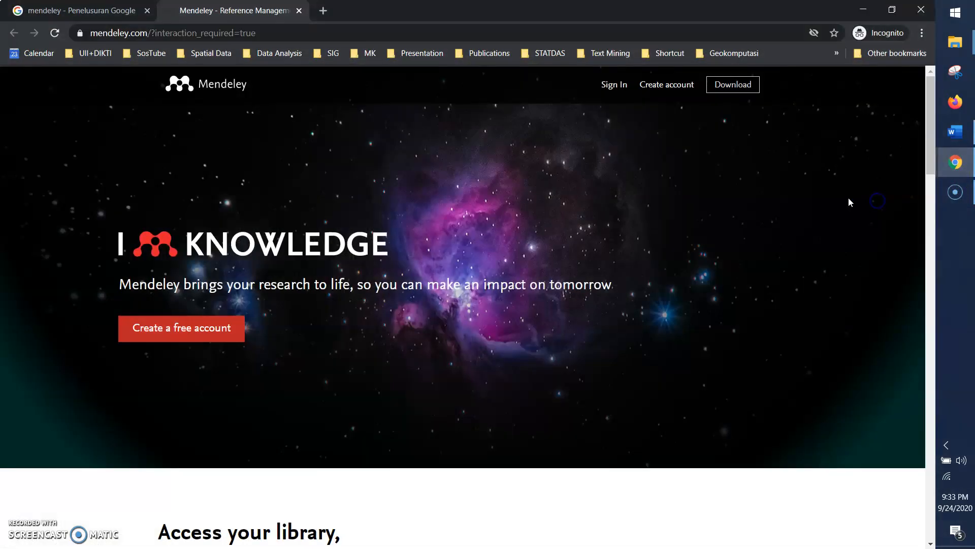
left_click(94, 6)
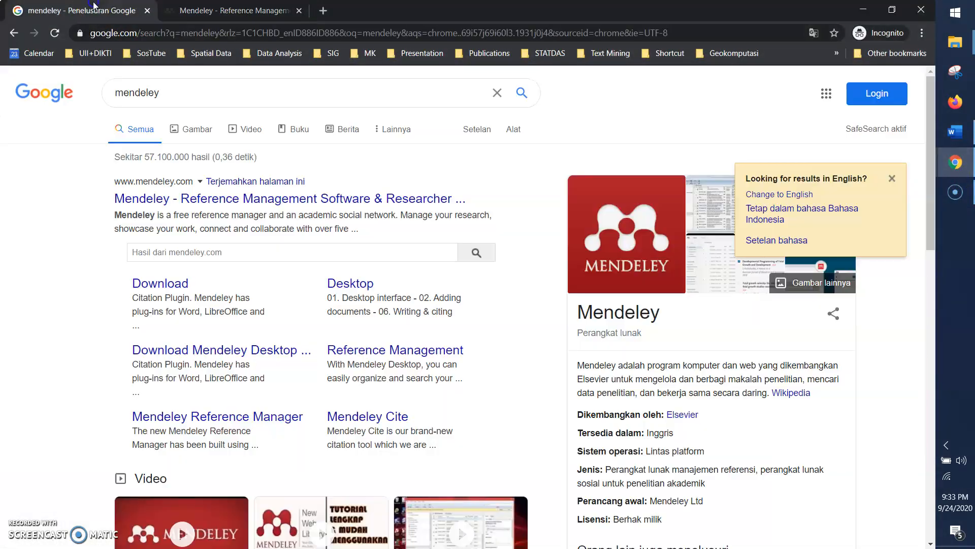
left_click(152, 93)
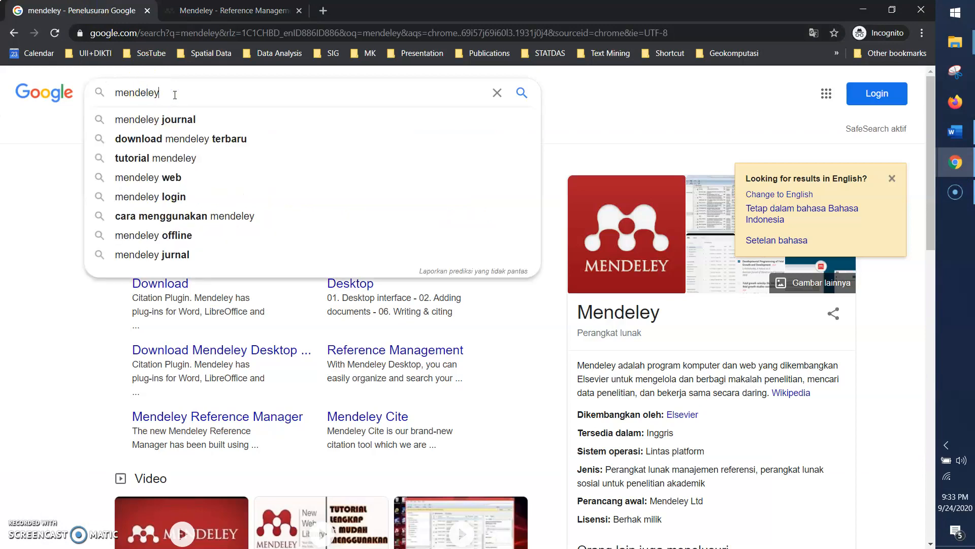
key("Return")
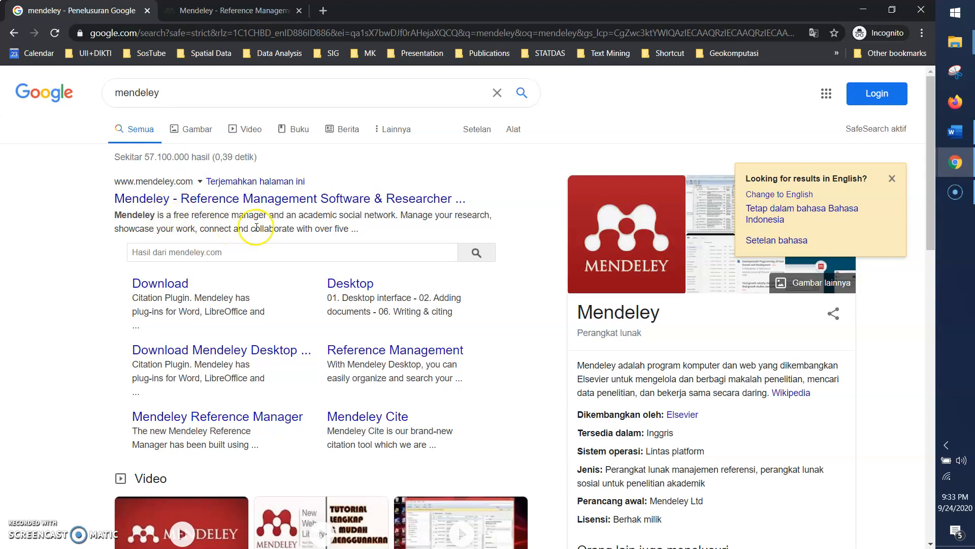
Open the mendeley.com search result in a new tab, close the duplicate tab and view the Mendeley home page
right_click(351, 201)
left_click(386, 213)
left_click(299, 10)
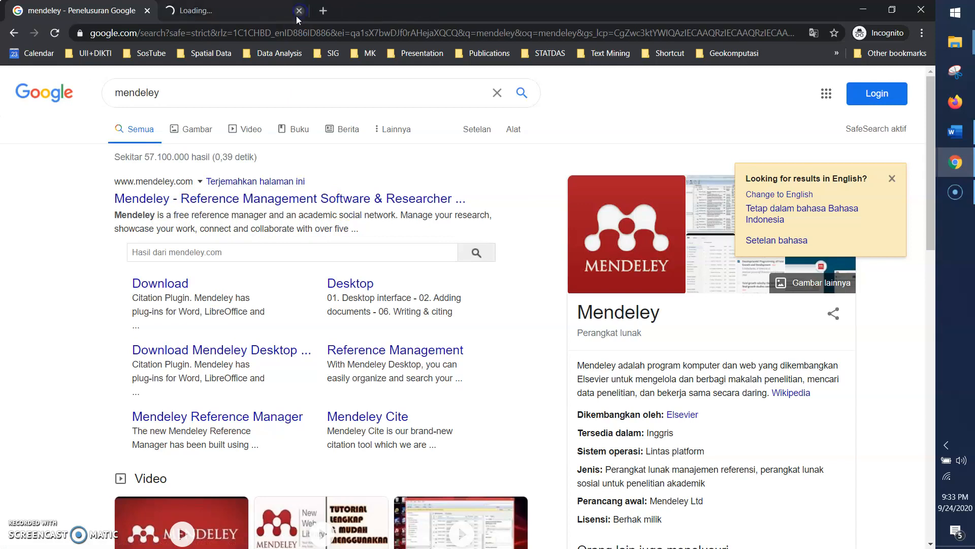
left_click(218, 8)
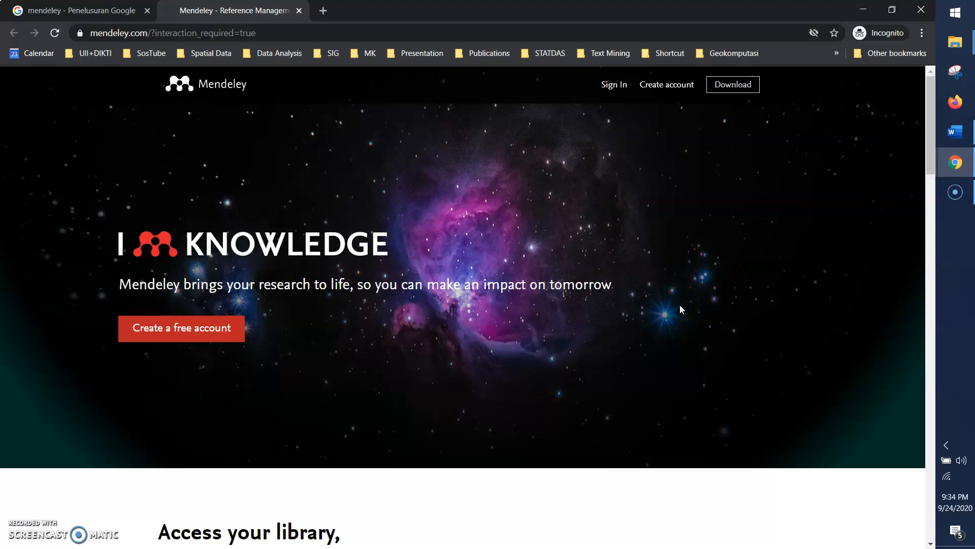
Switch to Mendeley Desktop by way of Word and create a folder named 7.3 minutes in My Library
left_click(956, 142)
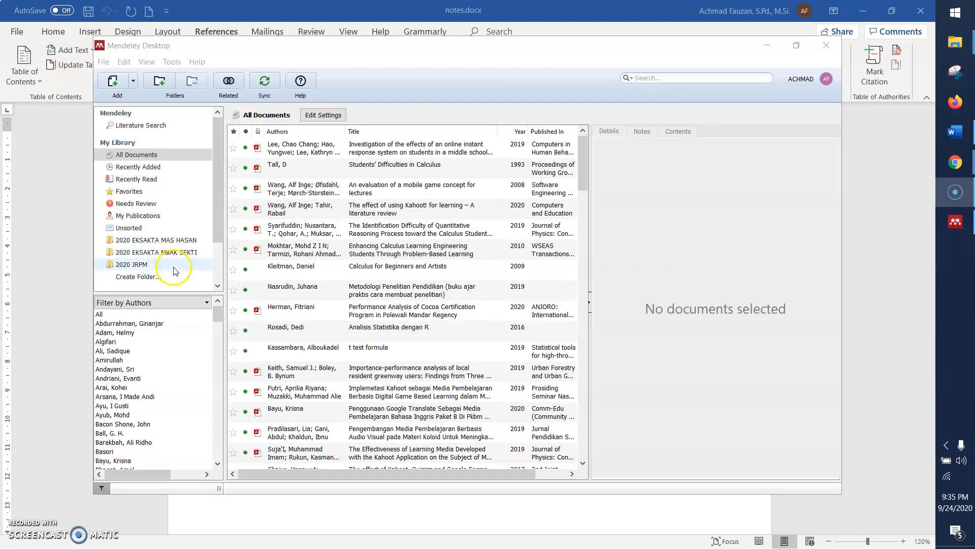
left_click(148, 159)
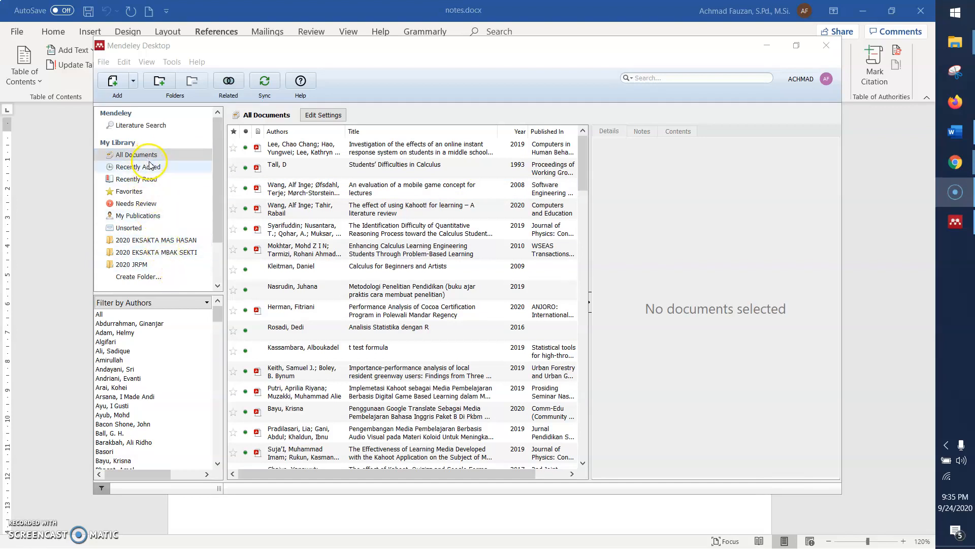
left_click(150, 159)
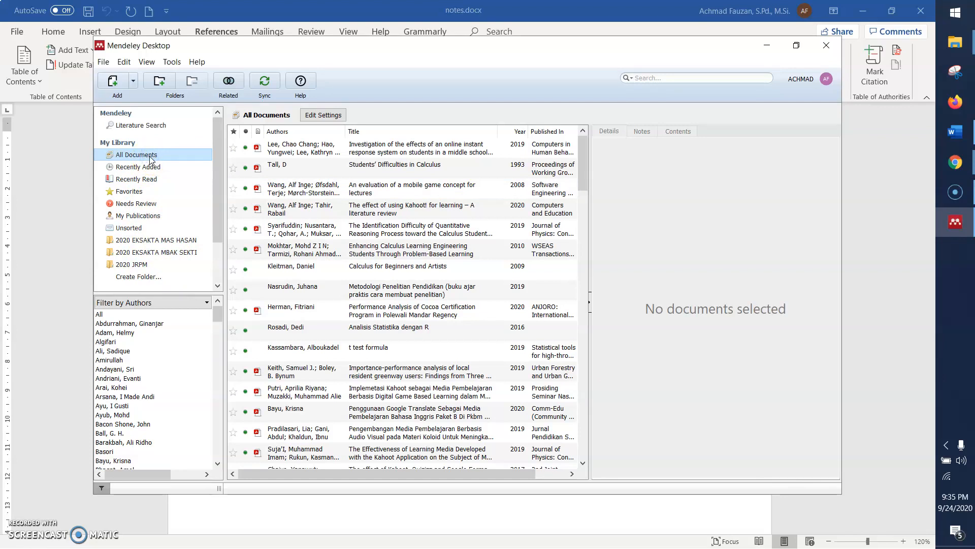
left_click(172, 277)
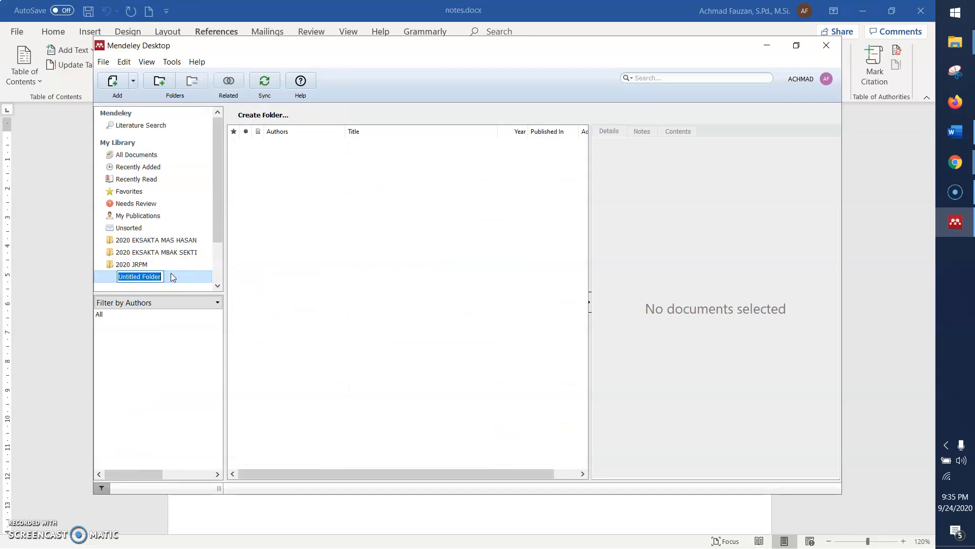
type("7.3 minu")
key("Return")
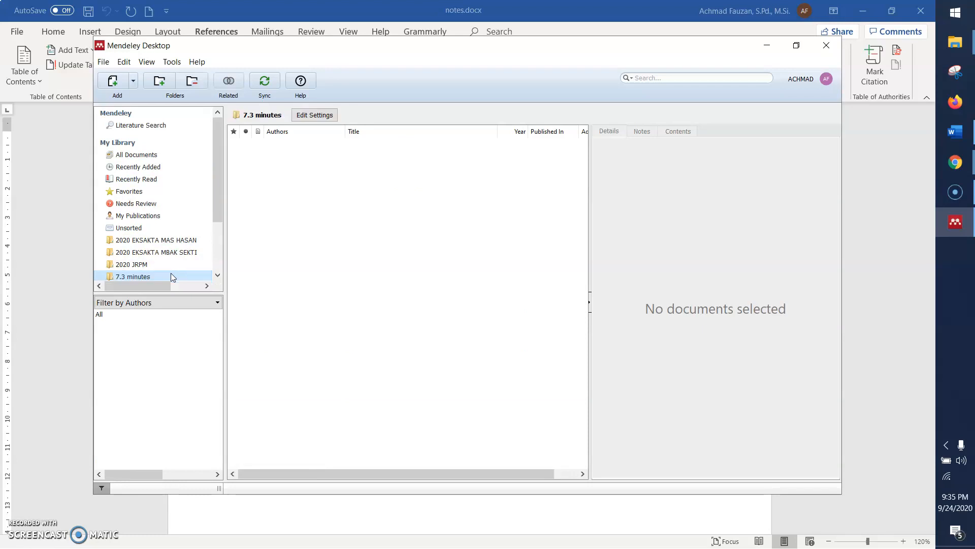
scroll(188, 257, "down", 2)
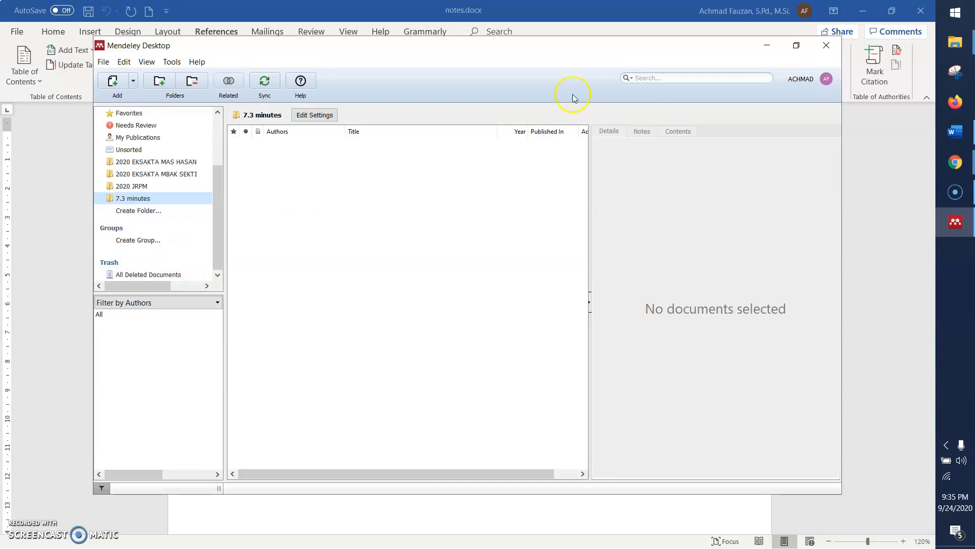
Return to notes.docx in Word and insert a space before the period ending the first sentence, after "learning"
left_click(760, 46)
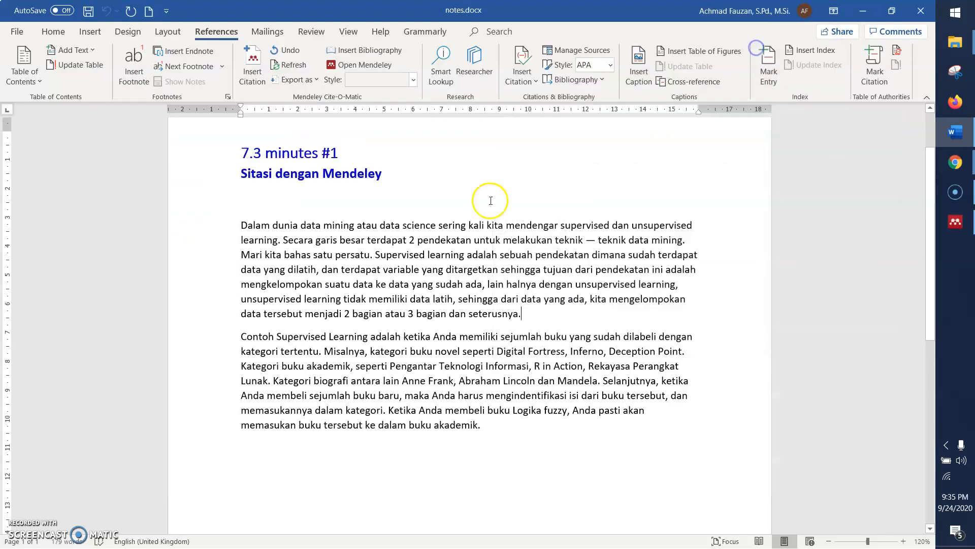
left_click(279, 239)
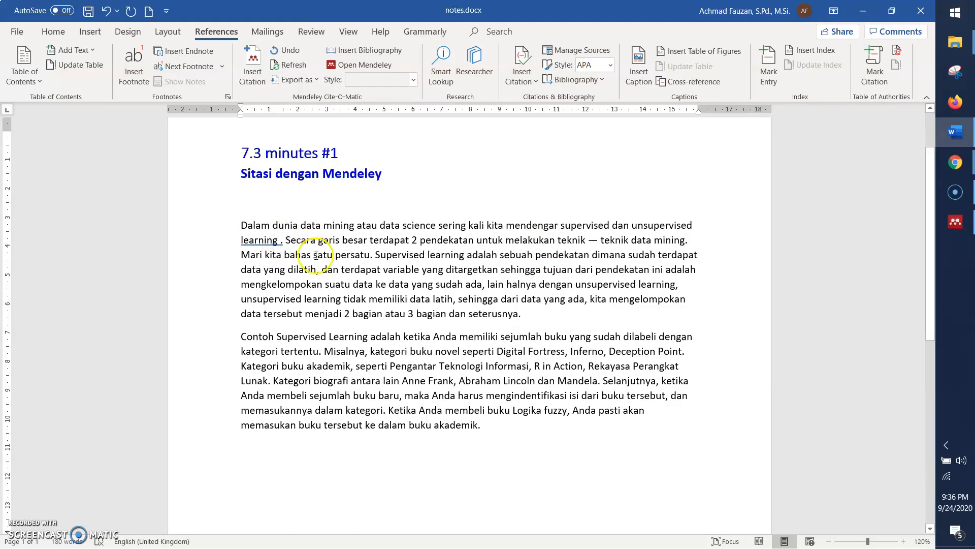
In Mendeley Desktop, add the ggplot2 book PDF from 7.3 MINUTES VIDEO > Sitasi dengan Mendeley to the 7.3 minutes folder
left_click(956, 222)
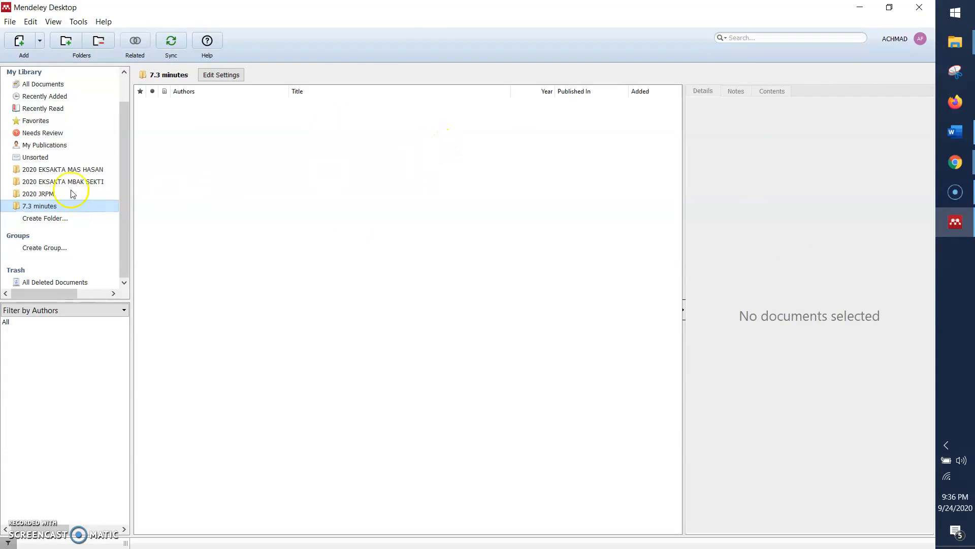
left_click(23, 43)
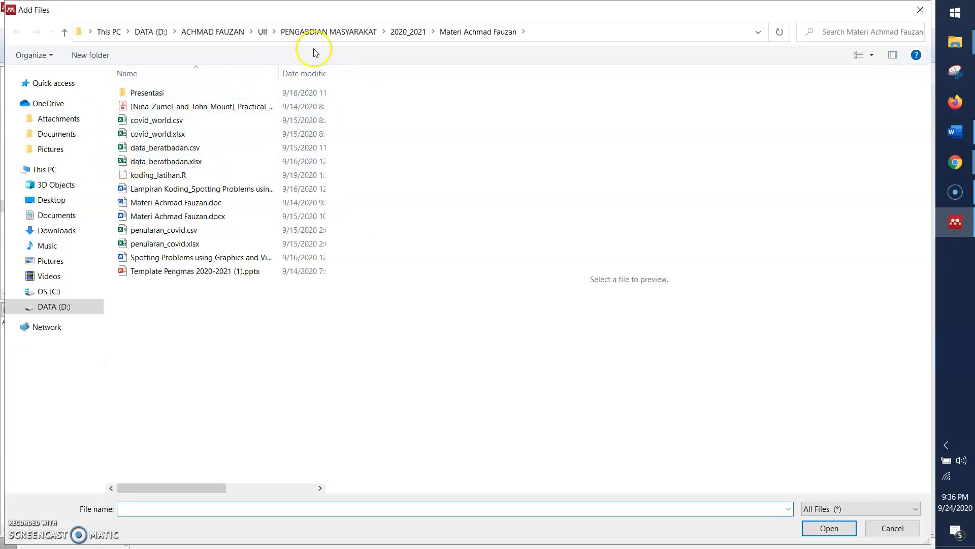
left_click(237, 32)
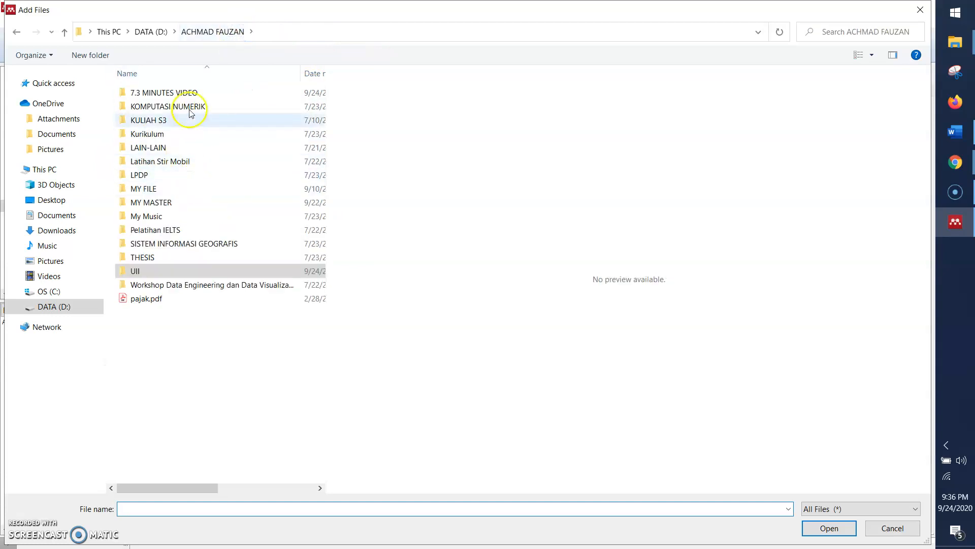
double_click(193, 92)
double_click(194, 93)
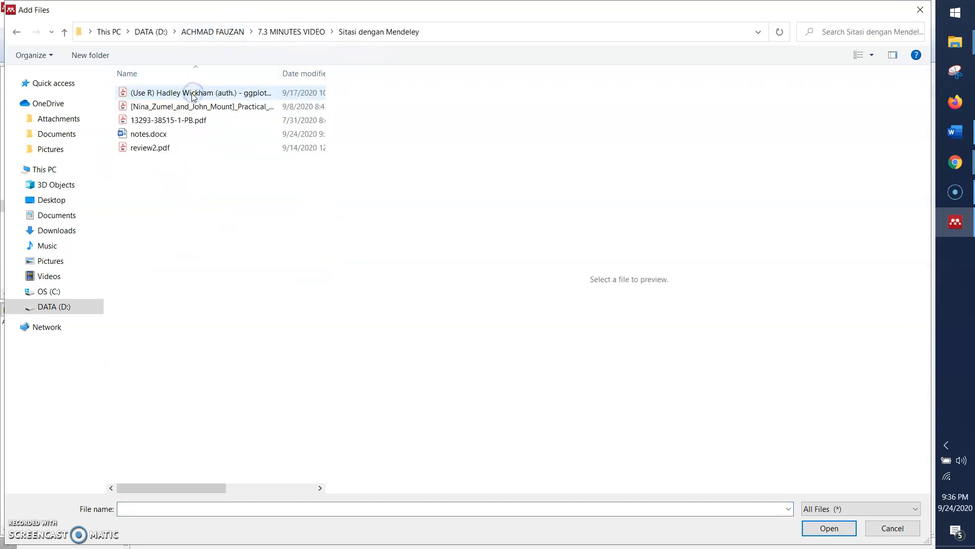
left_click(192, 96)
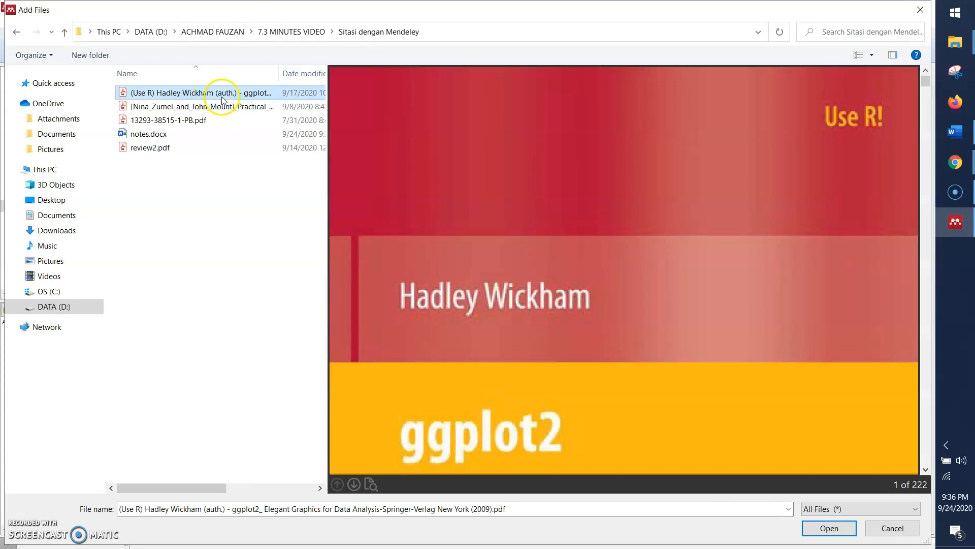
double_click(222, 97)
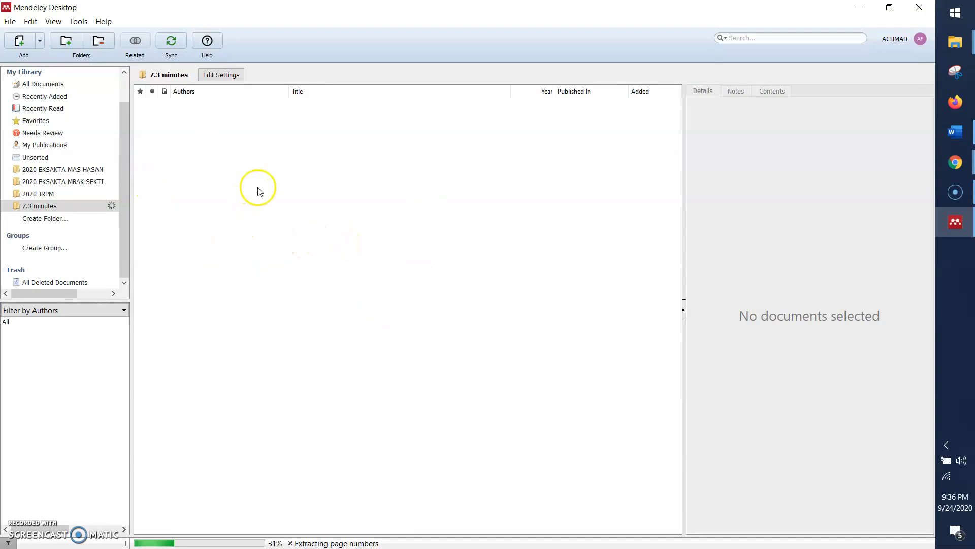
Open the added ggplot2 book and examine its cover and copyright pages for the publication details of the reference
left_click(227, 109)
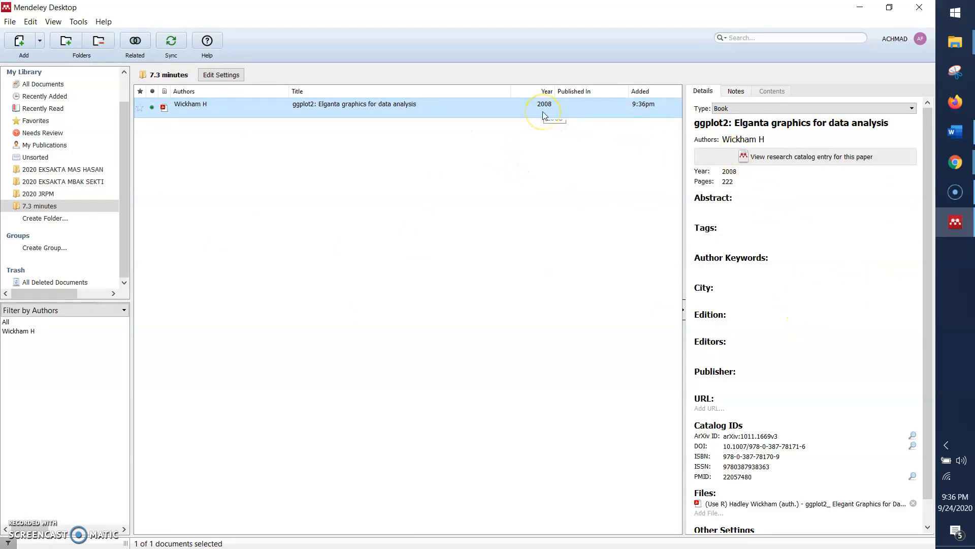
double_click(424, 112)
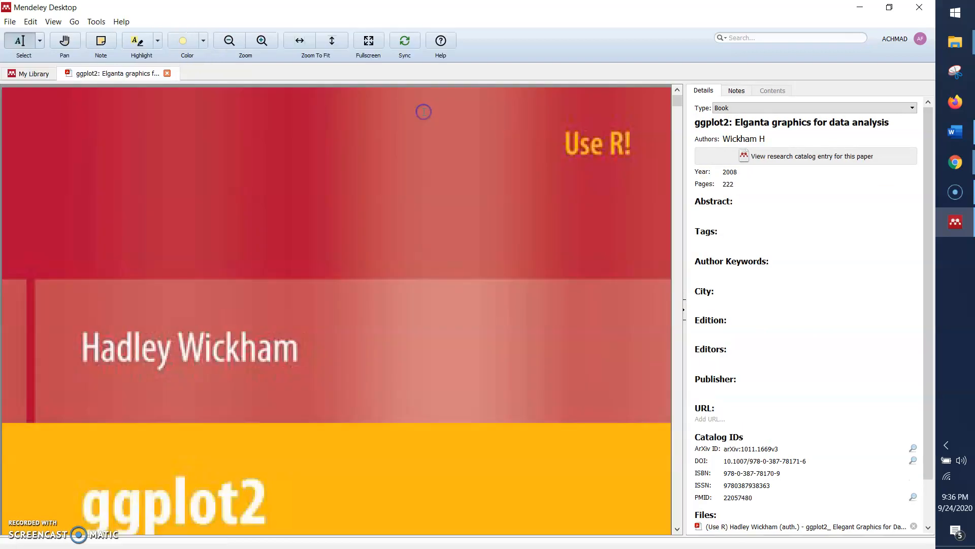
scroll(375, 260, "down", 2)
scroll(376, 260, "down", 2)
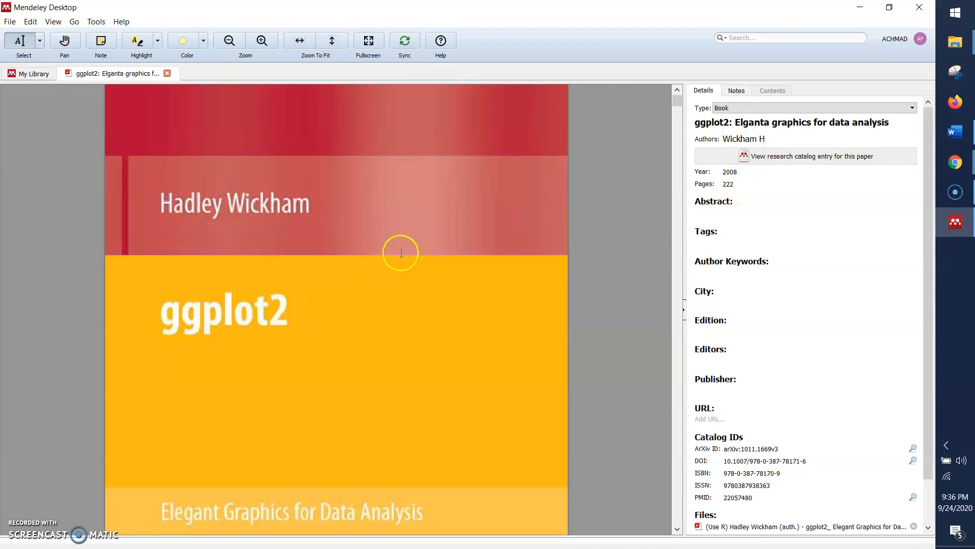
scroll(386, 279, "down", 10)
scroll(388, 280, "down", 10)
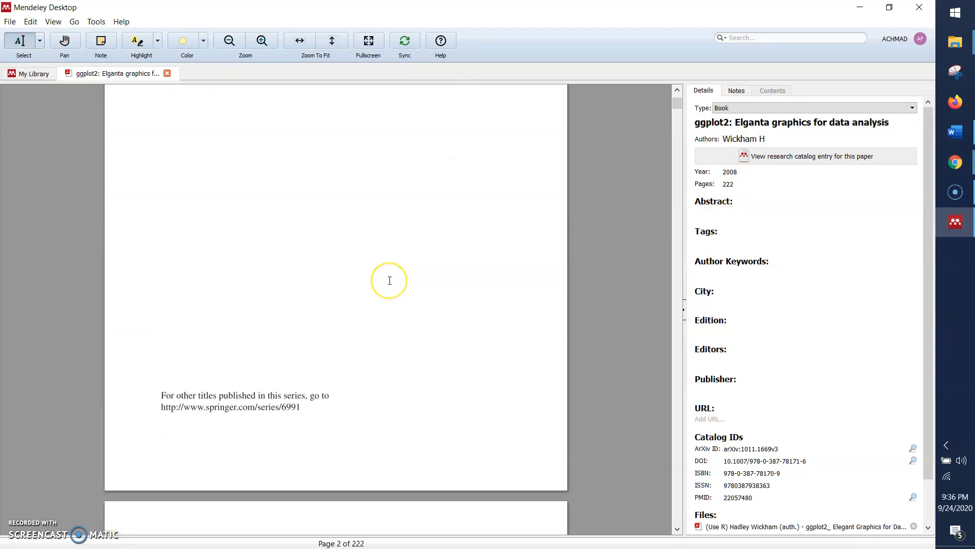
scroll(390, 280, "down", 10)
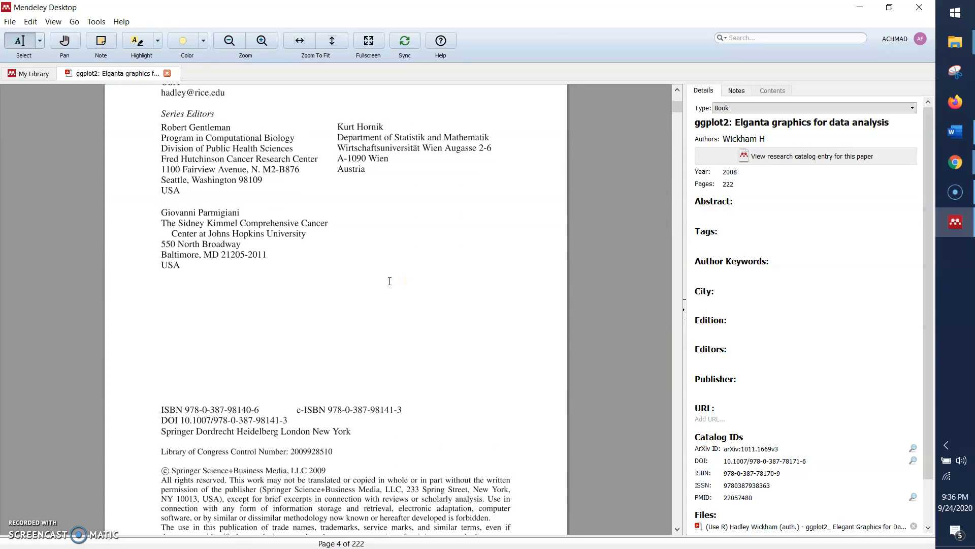
scroll(390, 280, "down", 2)
scroll(390, 280, "up", 3)
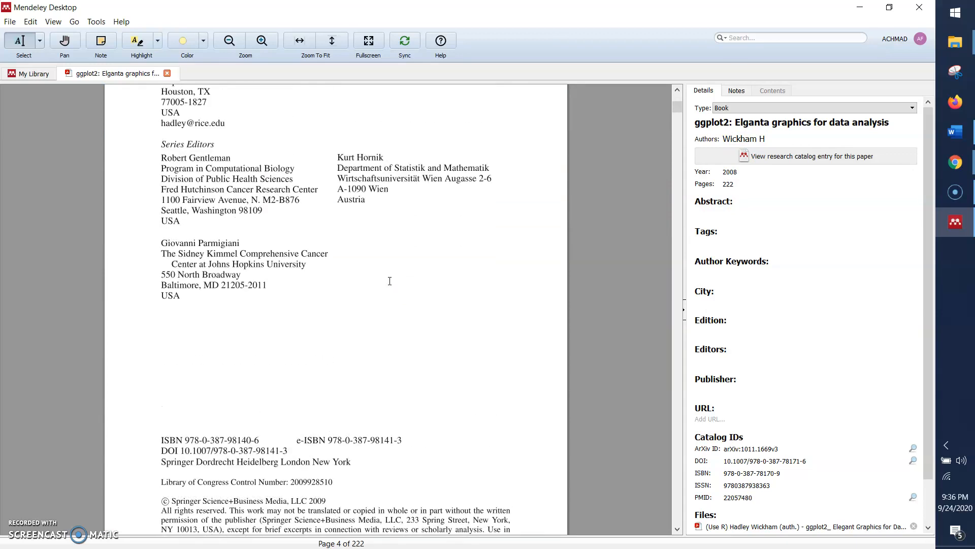
scroll(389, 281, "up", 2)
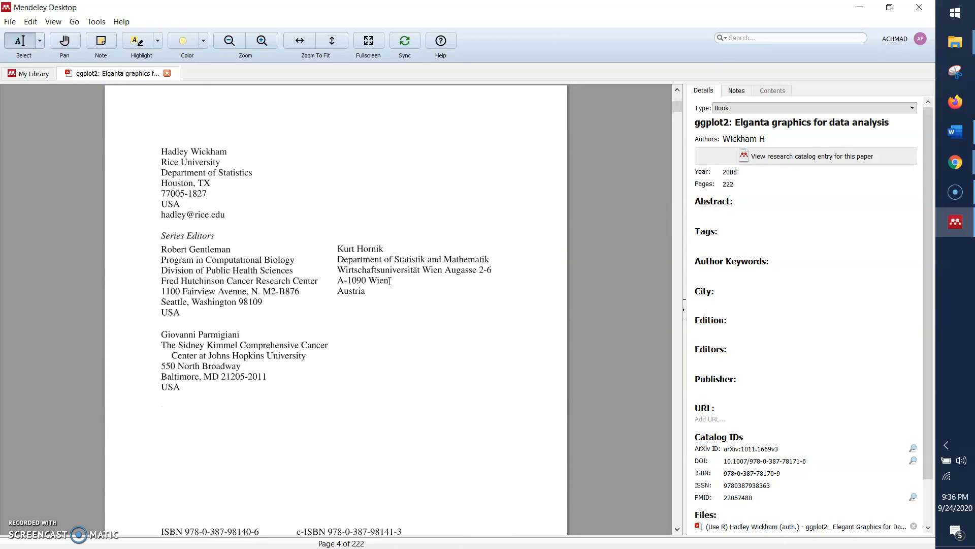
Examine the ggplot2 book's title, copyright and cover pages and compare them with the reference's details
scroll(390, 280, "up", 9)
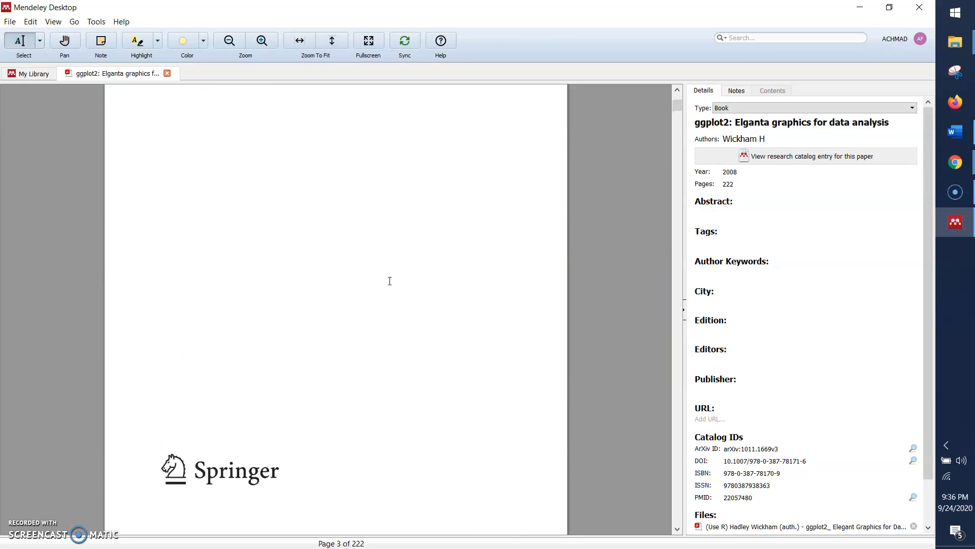
scroll(390, 281, "up", 2)
scroll(390, 281, "down", 6)
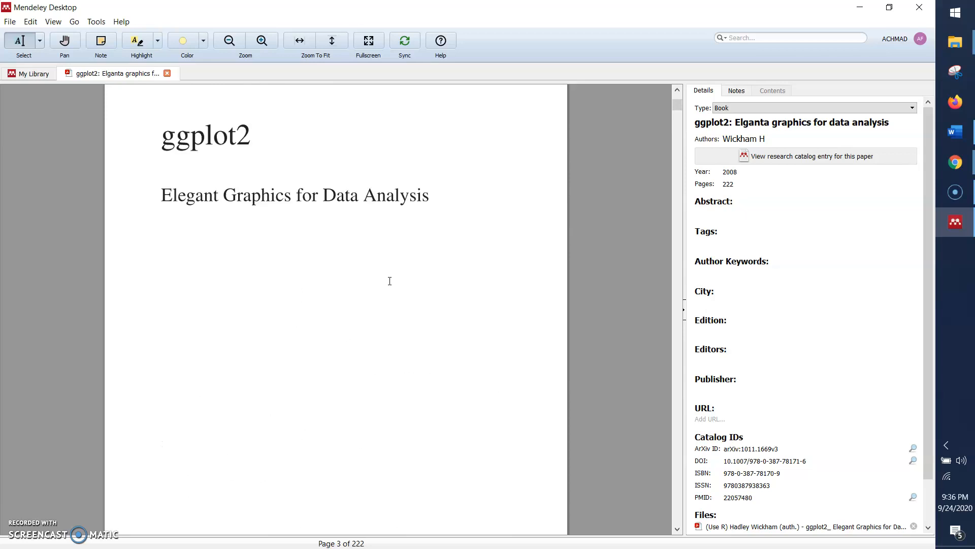
scroll(424, 319, "down", 9)
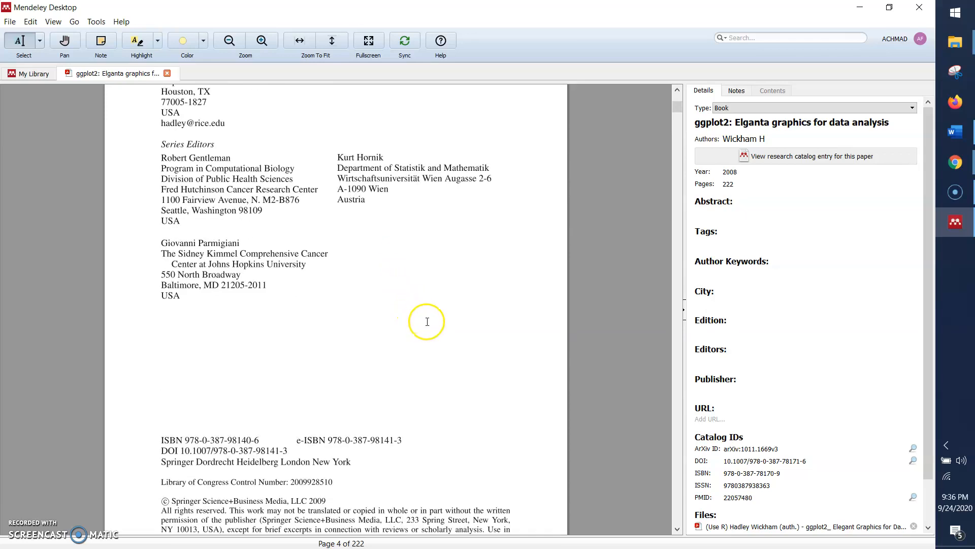
scroll(587, 398, "down", 3)
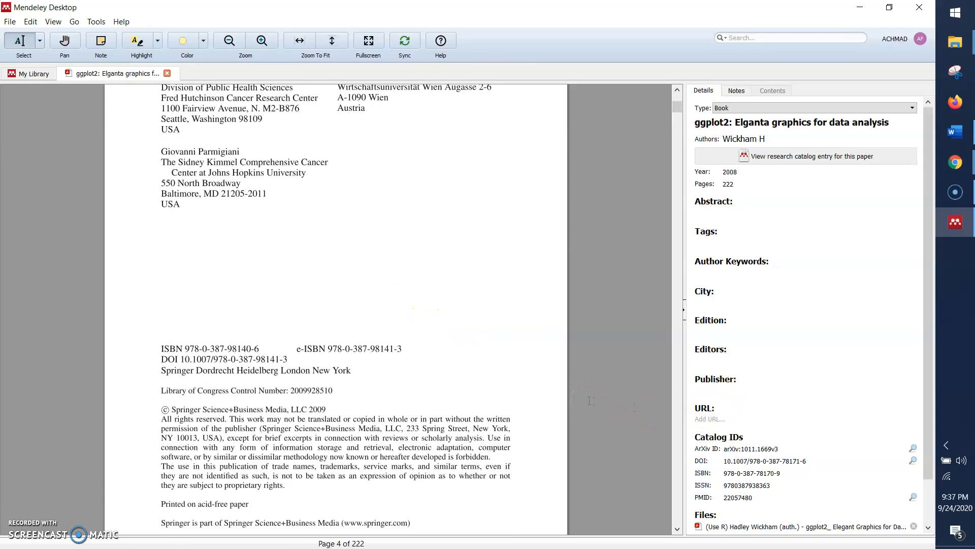
scroll(589, 400, "down", 2)
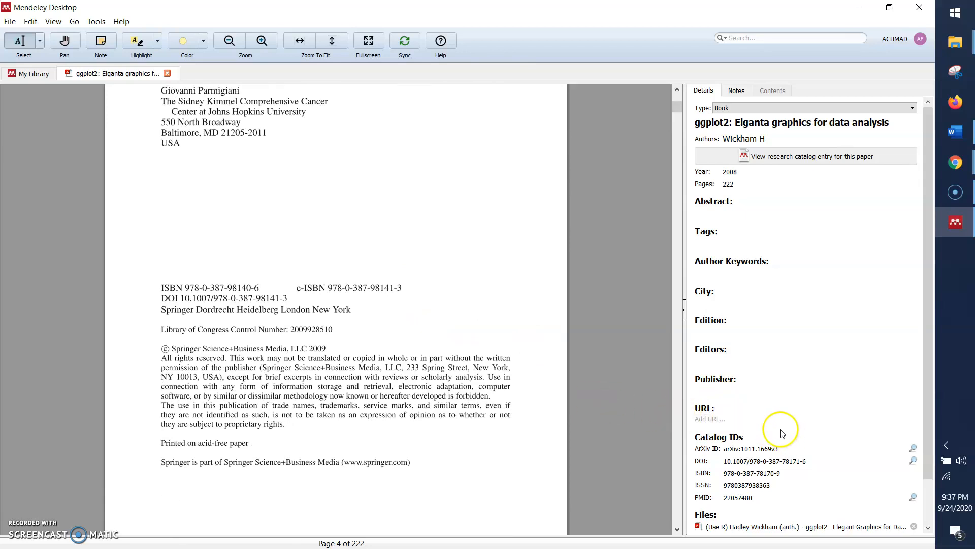
scroll(781, 433, "down", 1)
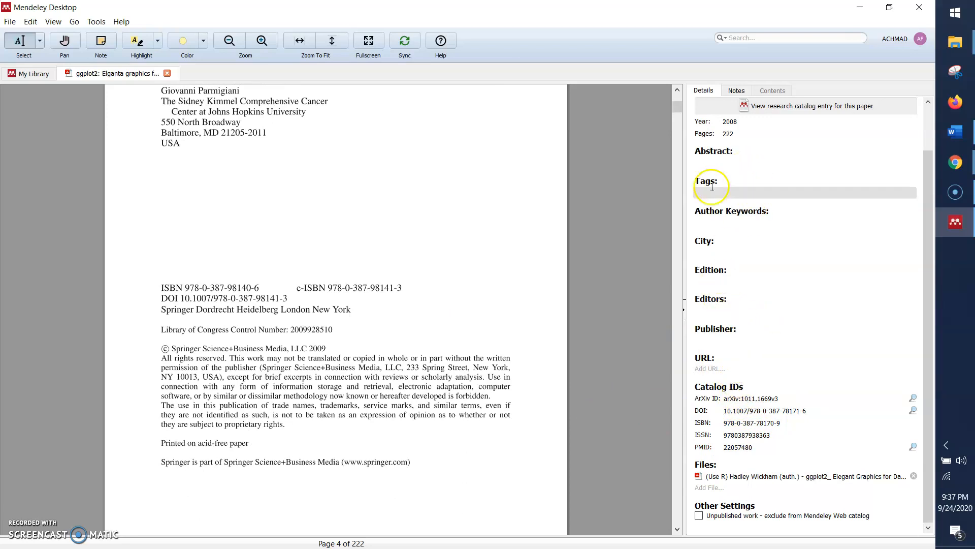
scroll(745, 185, "up", 1)
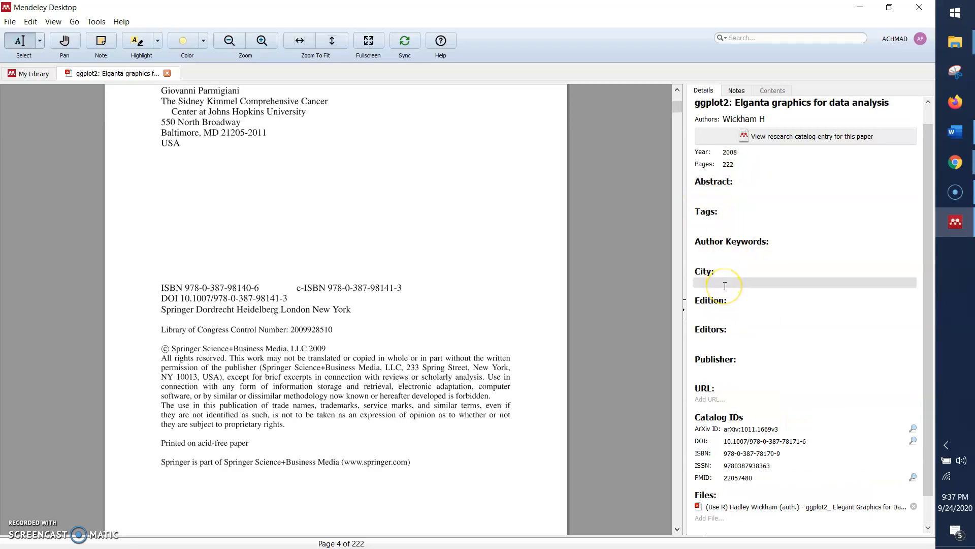
scroll(724, 286, "up", 1)
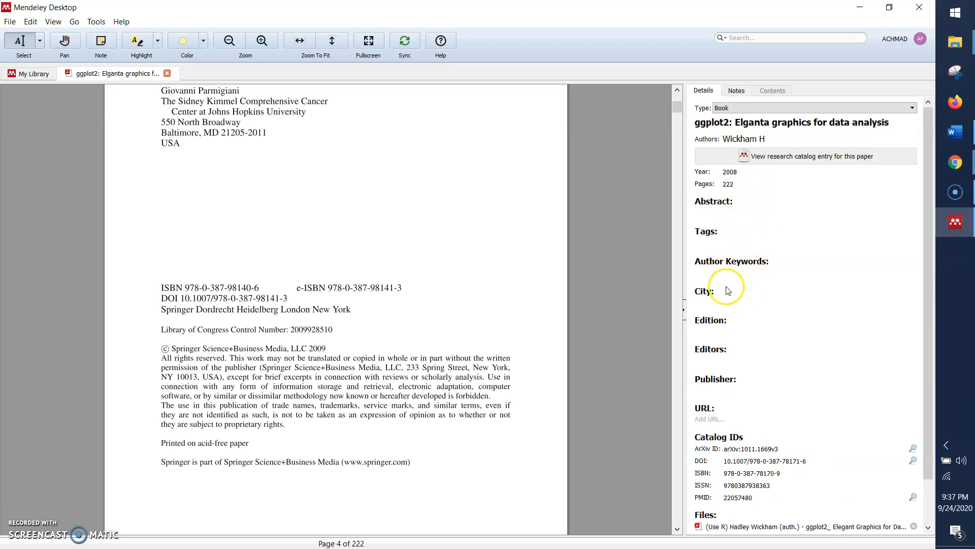
scroll(514, 307, "up", 12)
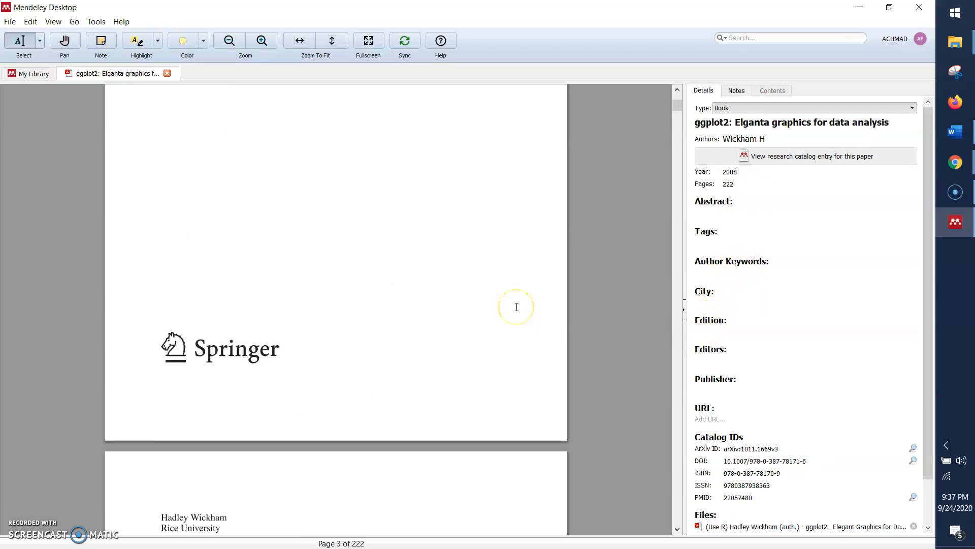
scroll(516, 307, "up", 10)
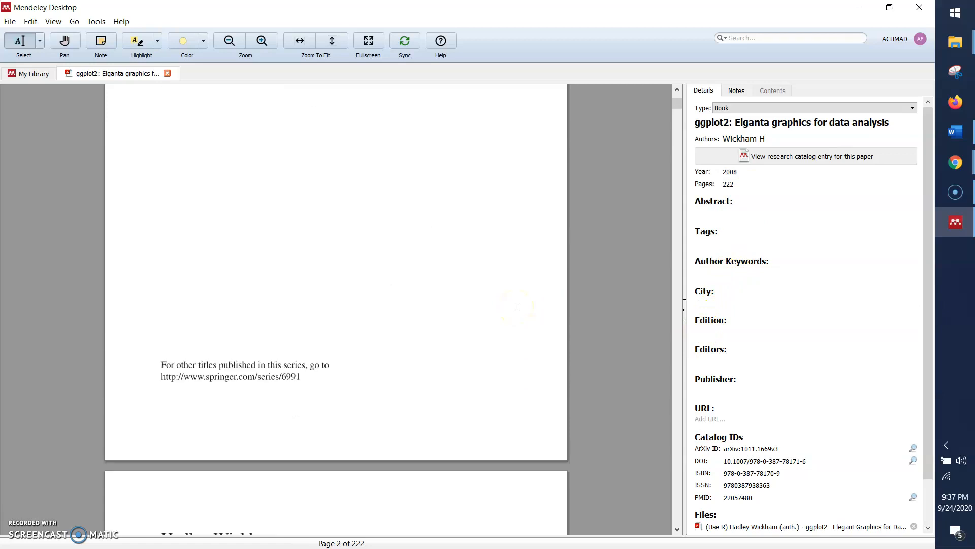
scroll(517, 305, "up", 10)
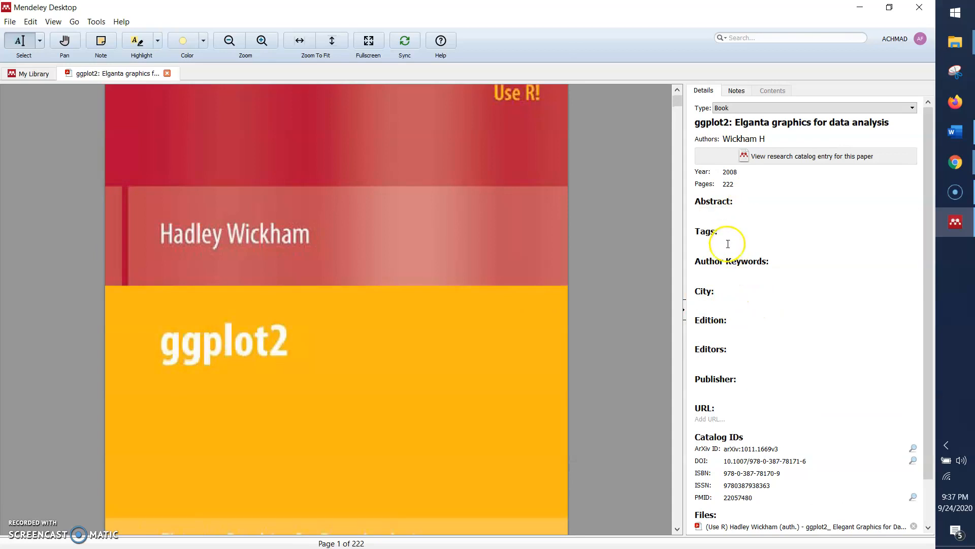
Set the ggplot2 reference's edition to 1 and check the book's opening pages for editors
left_click(722, 333)
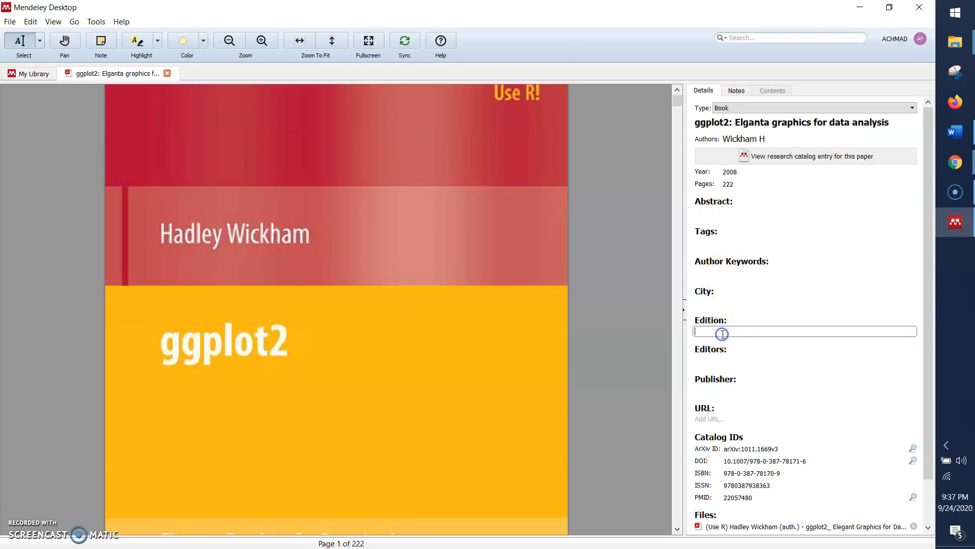
type("1")
left_click(714, 351)
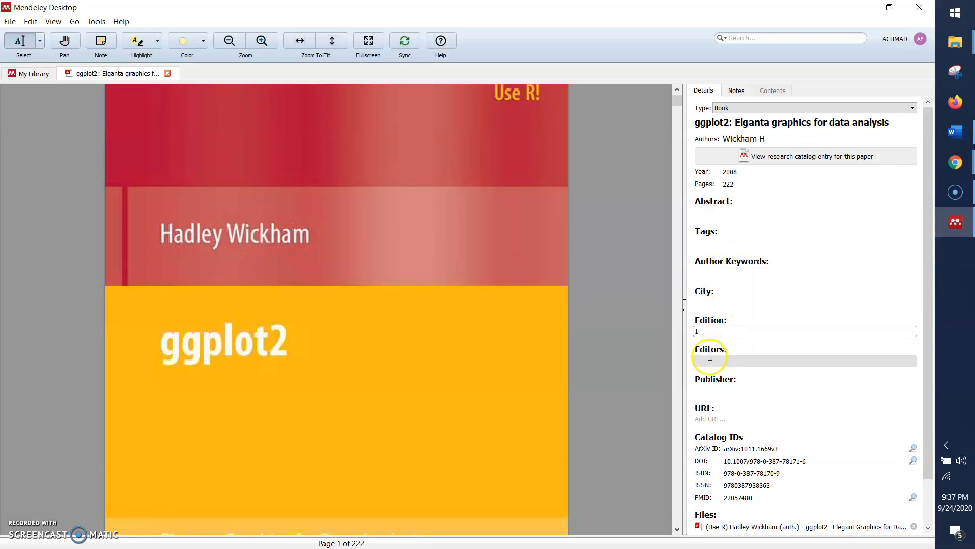
scroll(565, 358, "down", 3)
scroll(565, 358, "down", 10)
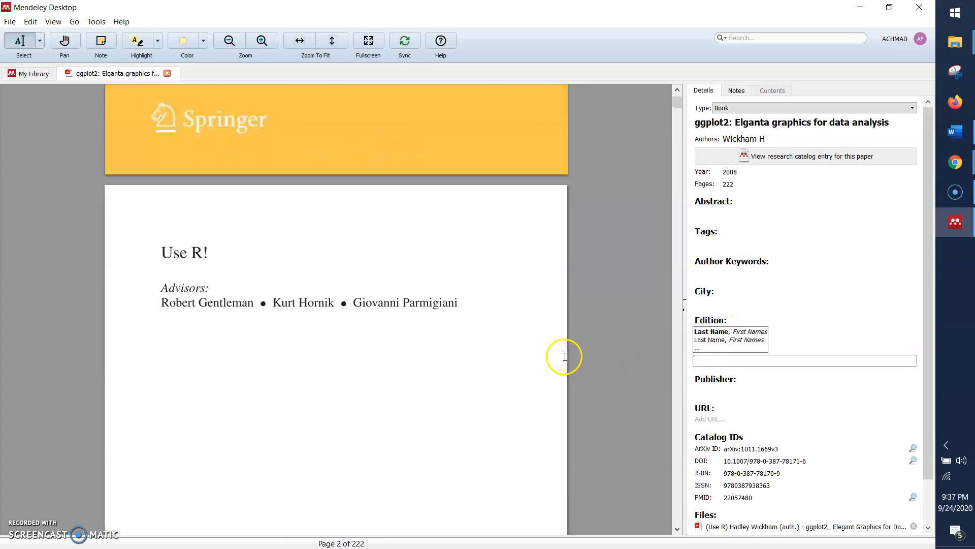
scroll(565, 354, "up", 6)
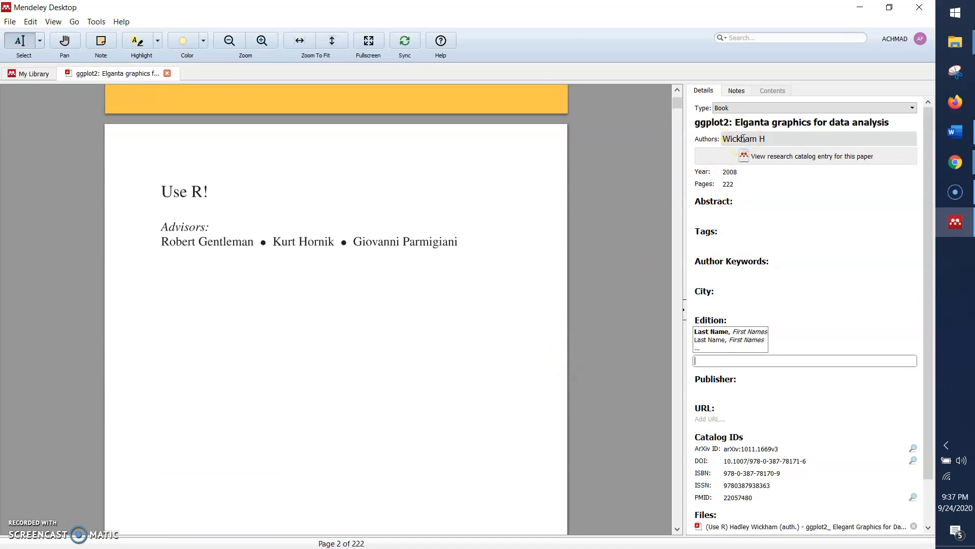
scroll(592, 270, "up", 5)
scroll(580, 286, "up", 1)
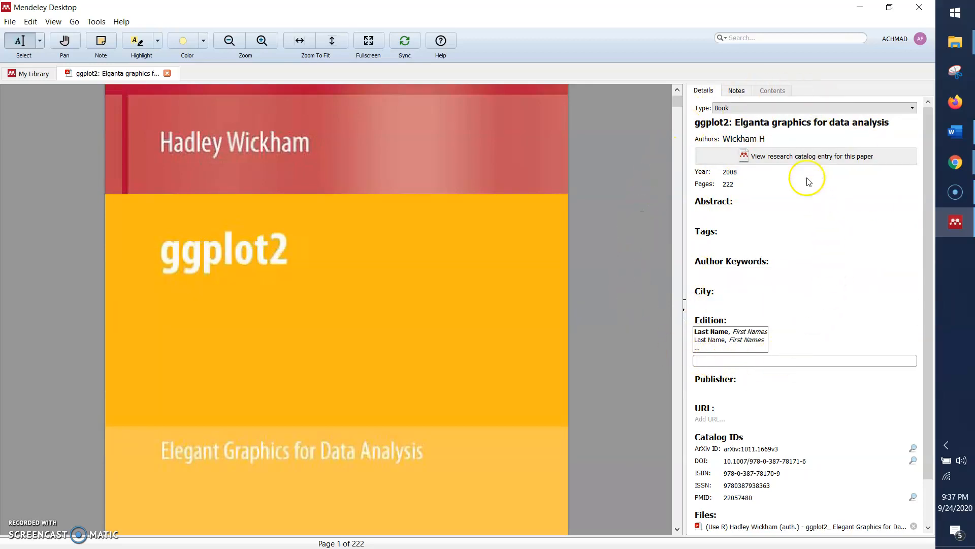
Close the ggplot2 book and return to notes.docx in Word
left_click(167, 74)
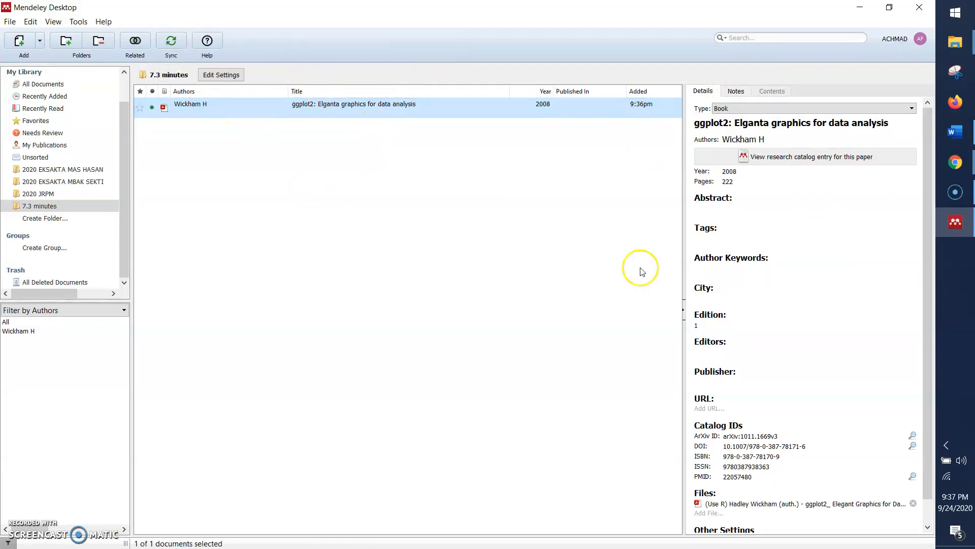
left_click(858, 7)
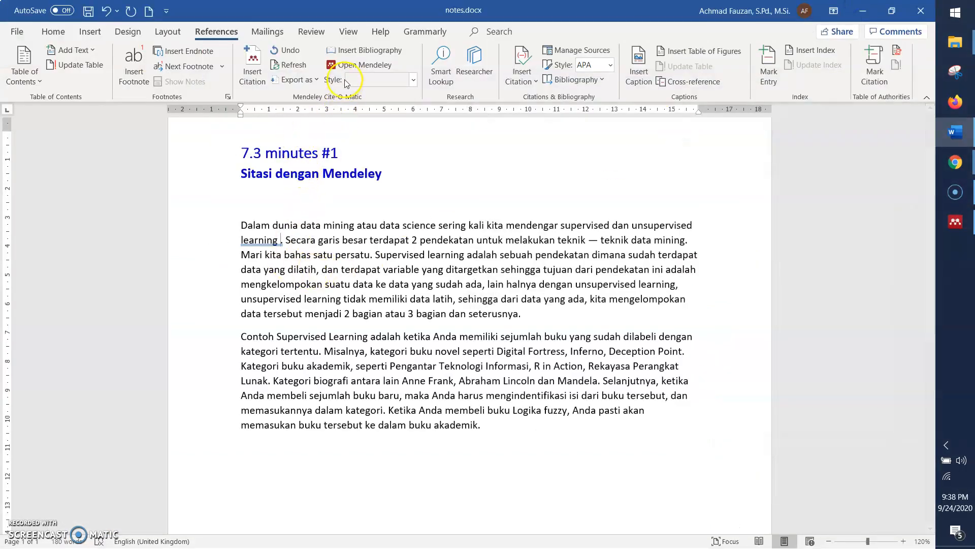
Try to cite the ggplot2 book after "learning" in the first sentence by searching My Library for its author
left_click(255, 77)
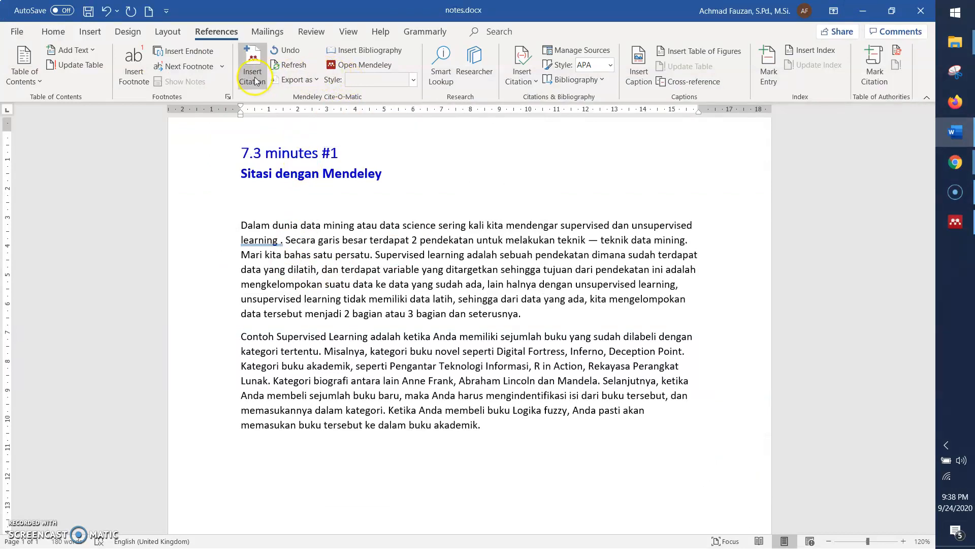
type("wi")
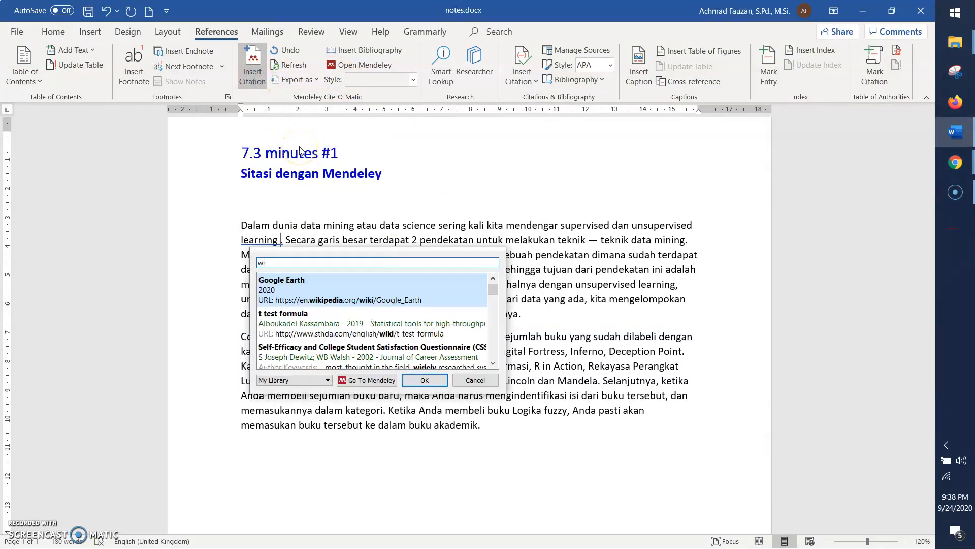
type("dm")
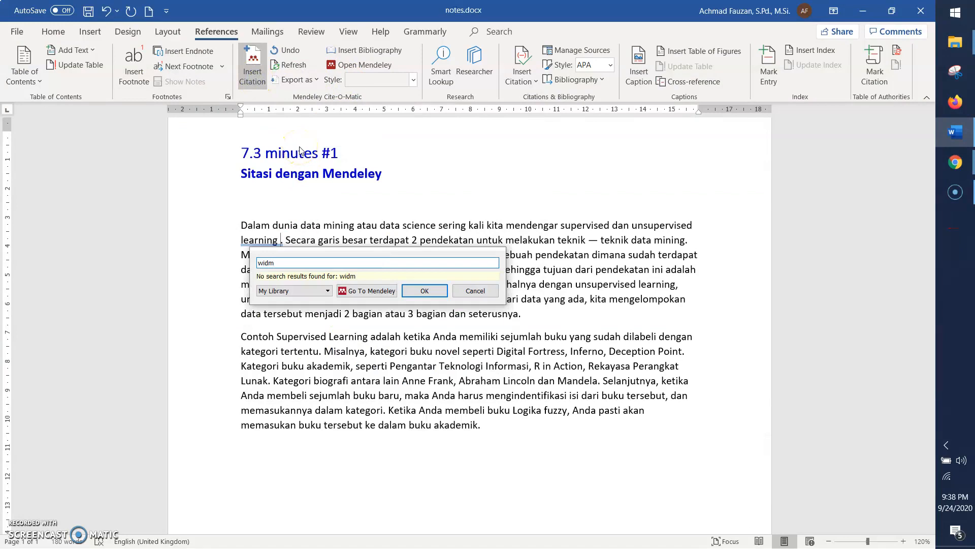
key("BackSpace")
key("BackSpace")
key("BackSpace")
key("BackSpace")
type("had")
key("BackSpace")
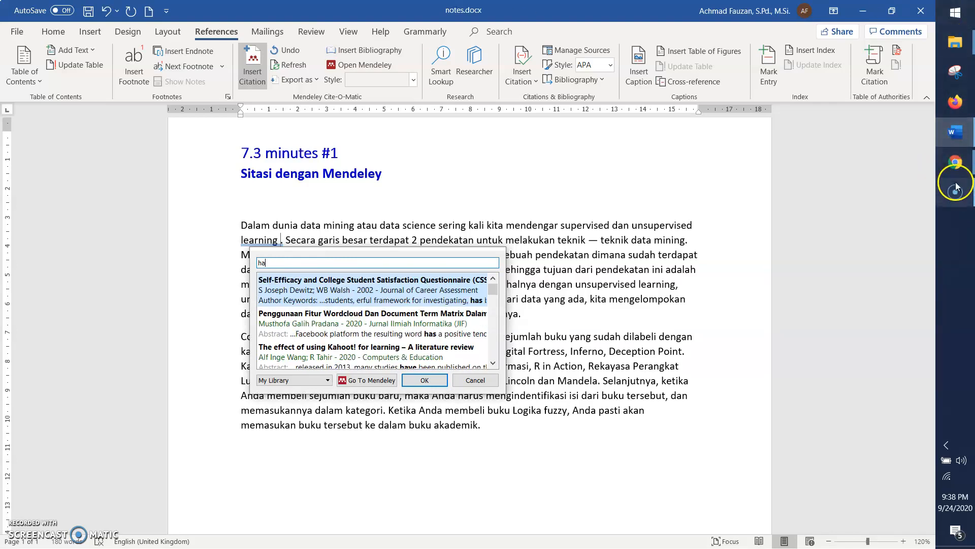
left_click(964, 155)
left_click(958, 224)
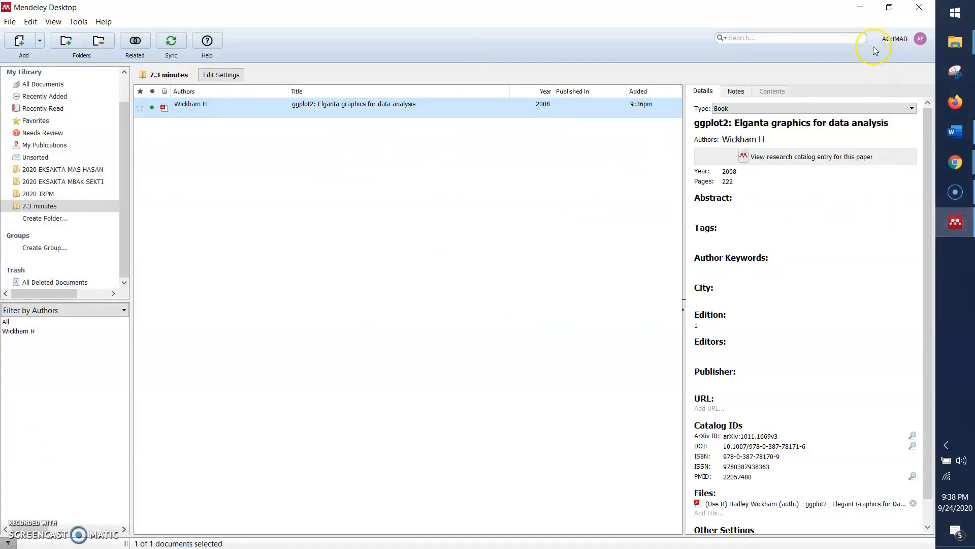
left_click(860, 7)
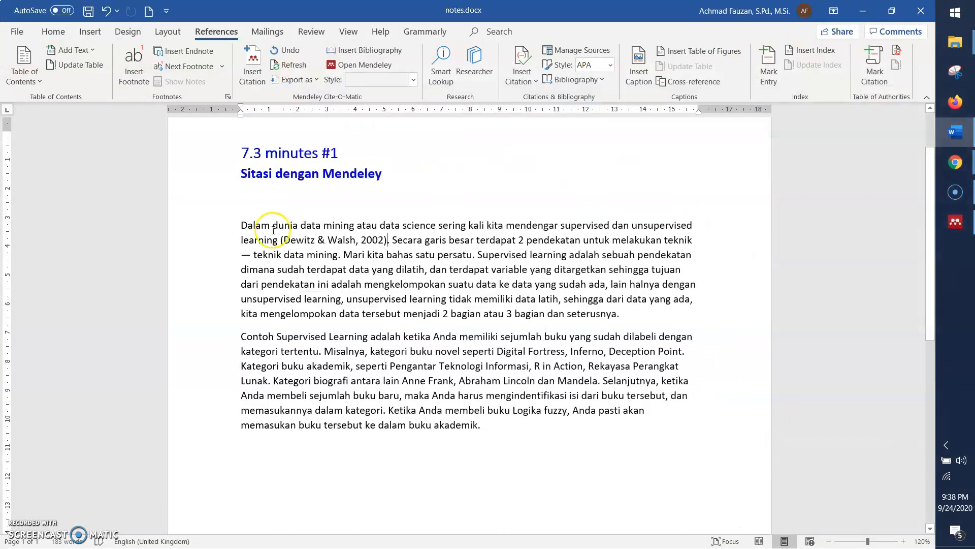
Delete the wrong 2002 citation after "learning", choosing to keep the manual edit
left_click(322, 244)
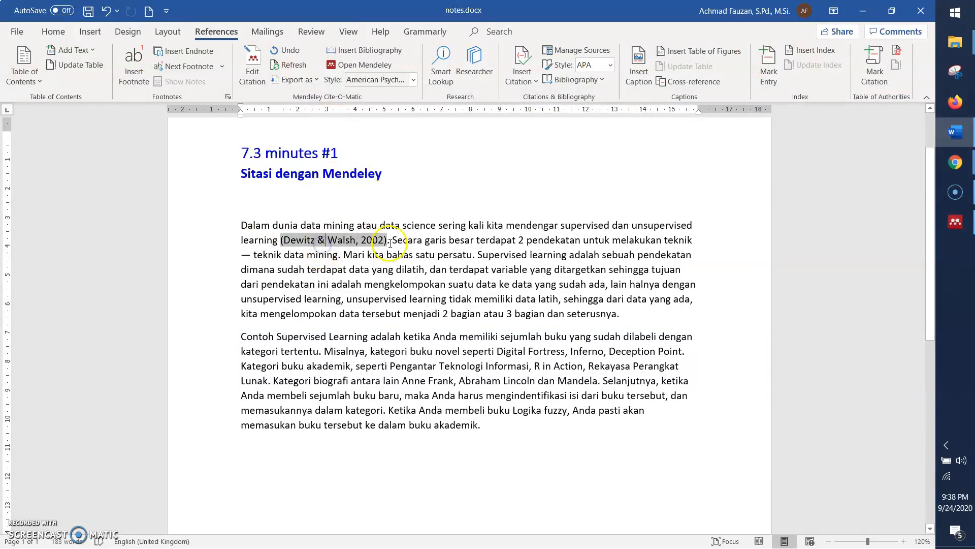
key("Delete")
key("Delete")
key("Delete")
key("Delete")
key("Delete")
key("Delete")
key("Delete")
key("Delete")
key("Delete")
key("Delete")
key("Delete")
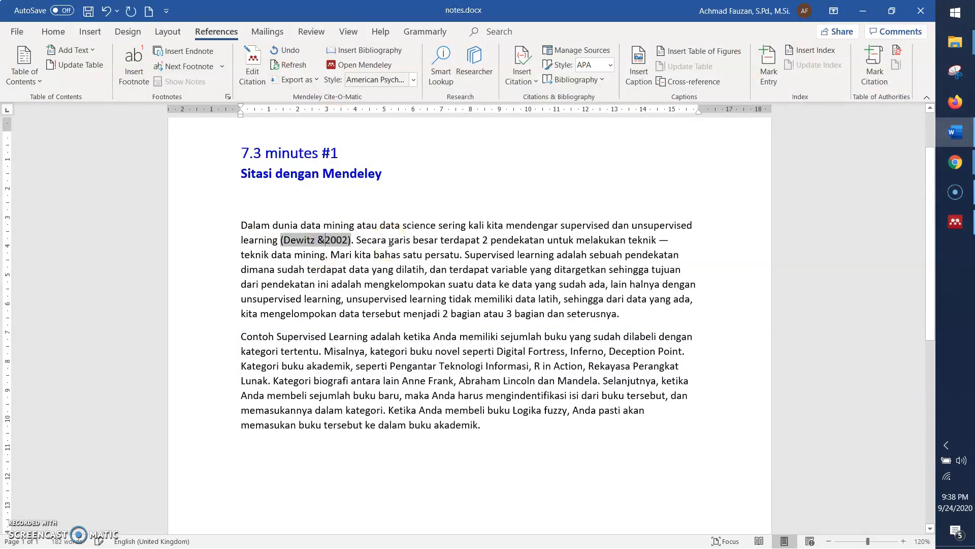
key("Delete")
key("Delete")
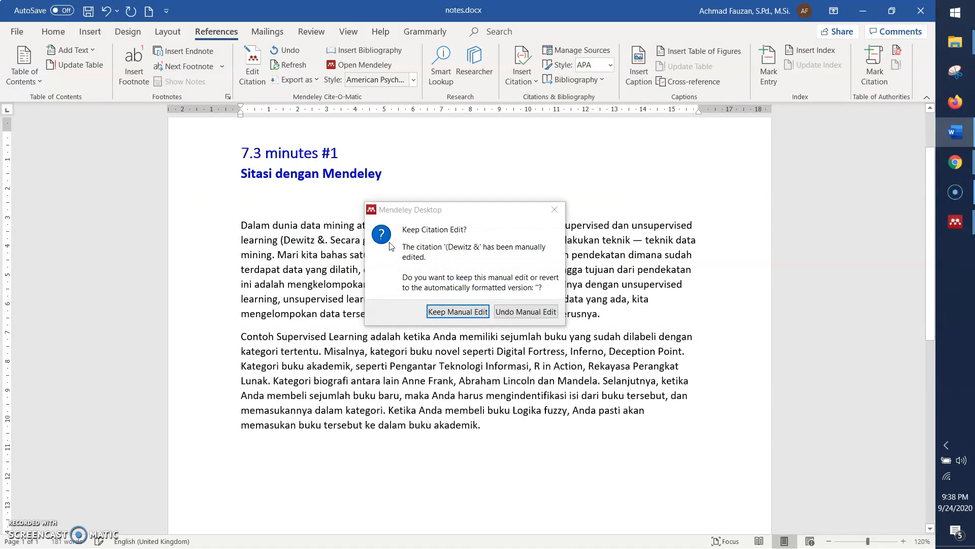
left_click(458, 311)
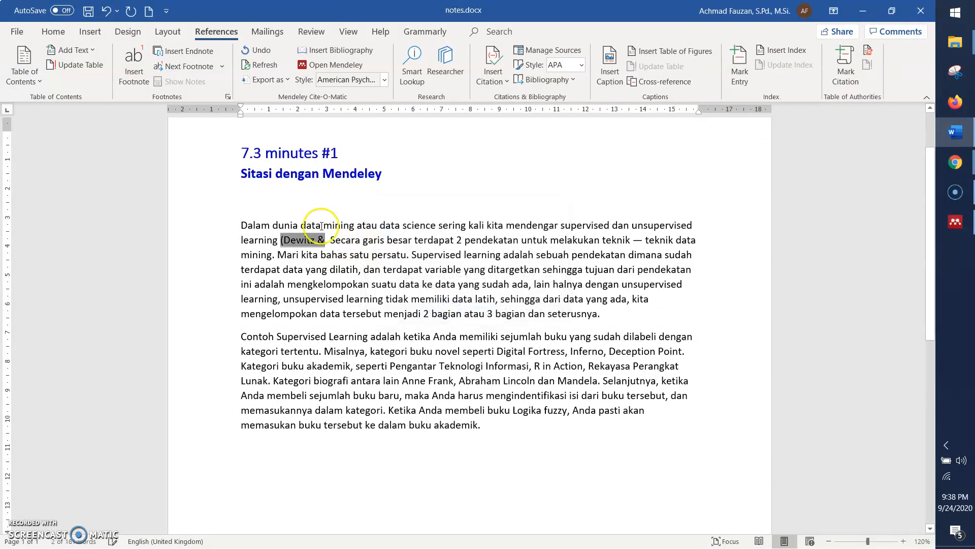
key("BackSpace")
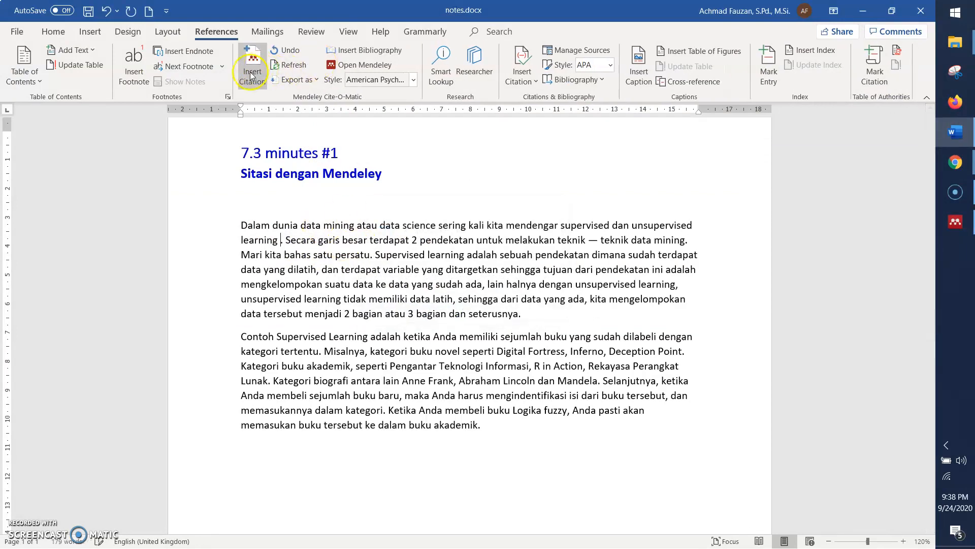
Search My Library for "wick" and cite "ggplot2: Elganta graphics for data analysis" after "learning" in the first sentence
left_click(252, 75)
type("wic")
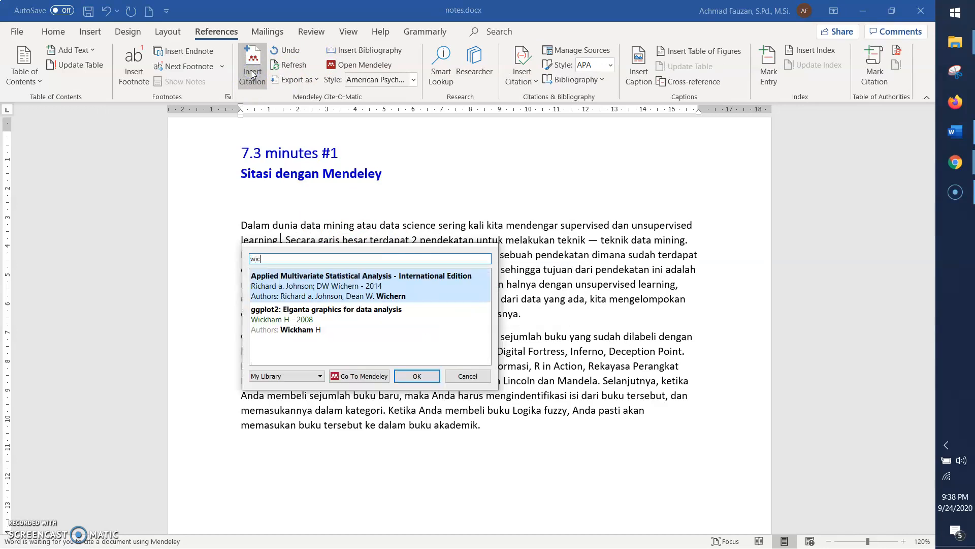
type("k")
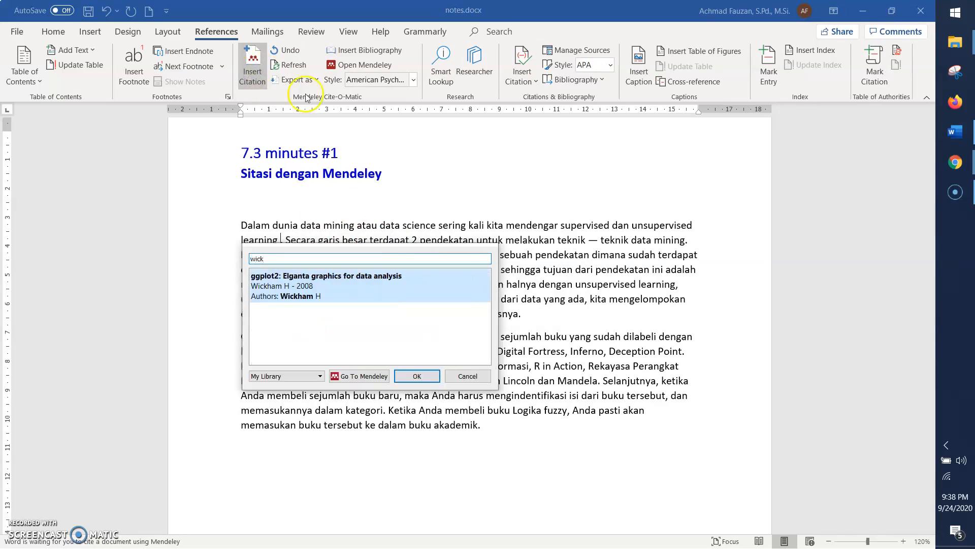
left_click(311, 295)
left_click(422, 277)
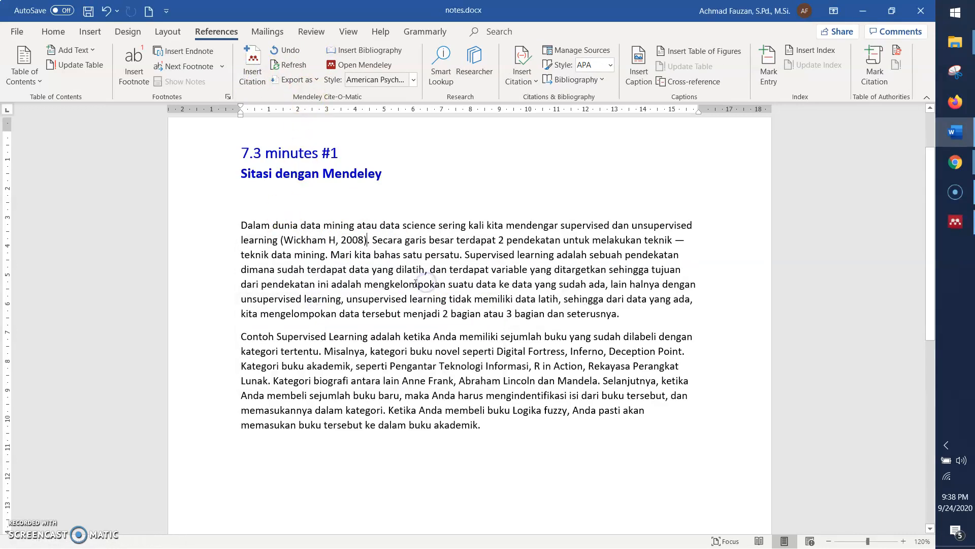
Insert a space before the period ending the first paragraph, after "seterusnya"
scroll(455, 330, "down", 4)
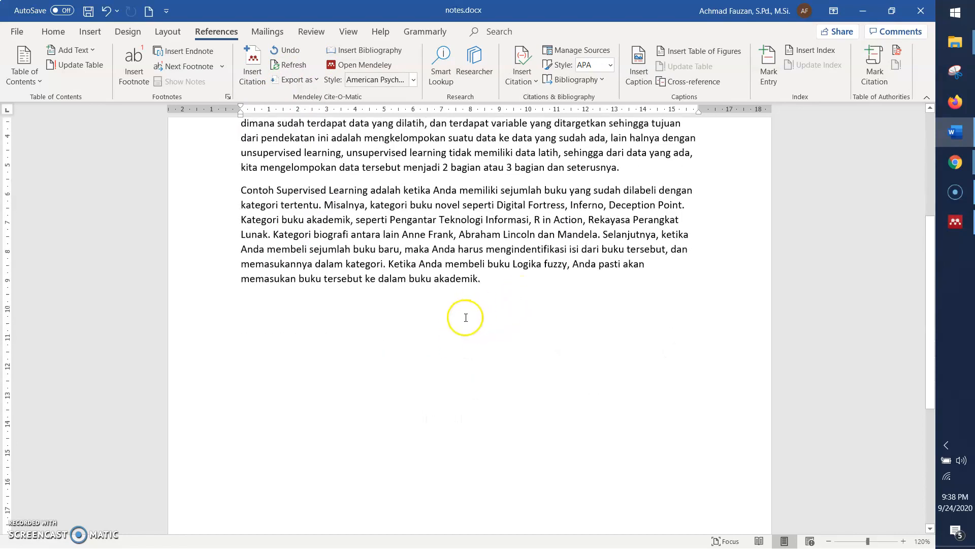
scroll(464, 318, "up", 3)
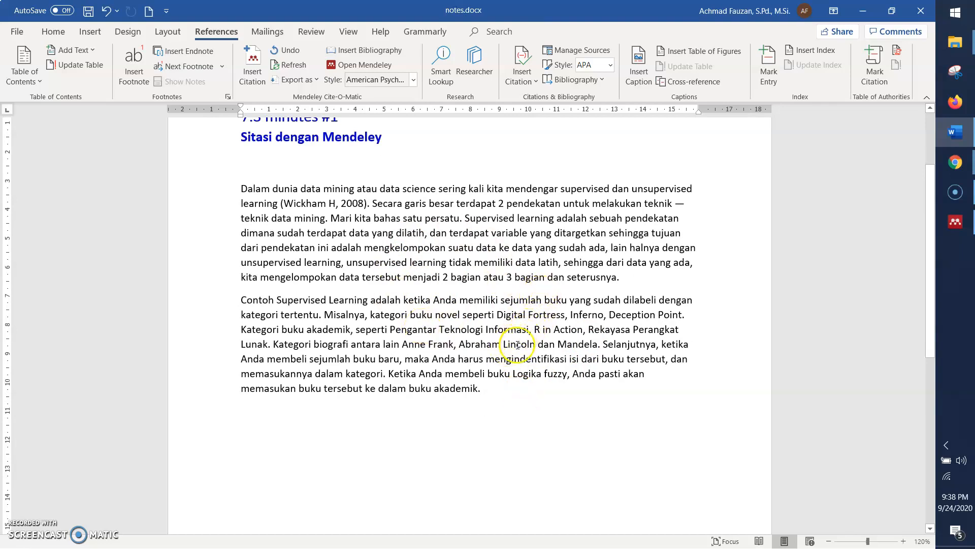
left_click(618, 277)
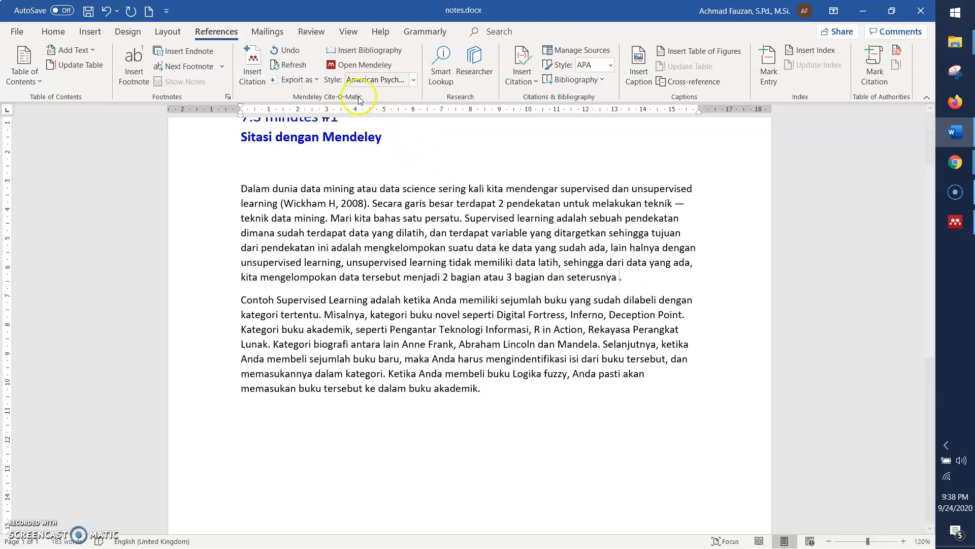
Switch to Mendeley Desktop and add review2.pdf to the "7.3 minutes" folder
left_click(355, 66)
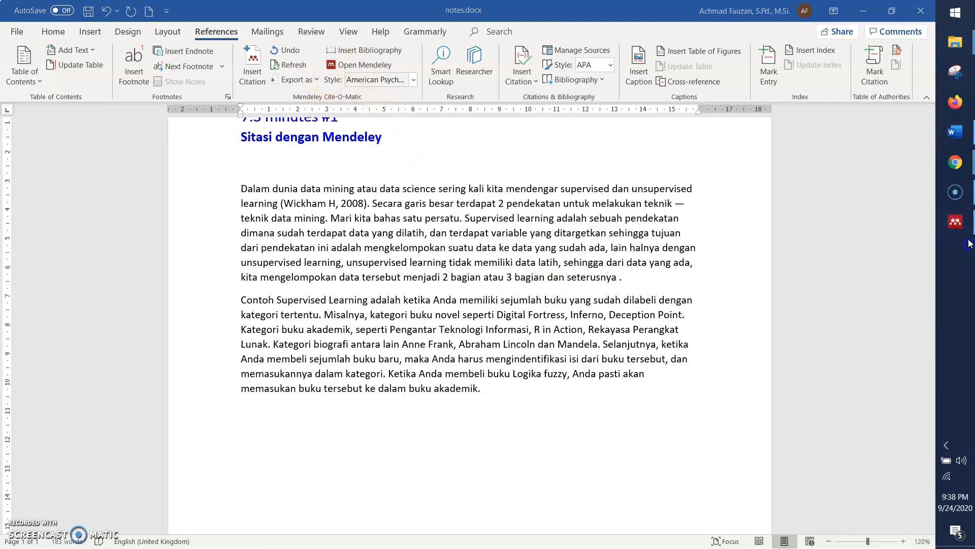
left_click(19, 42)
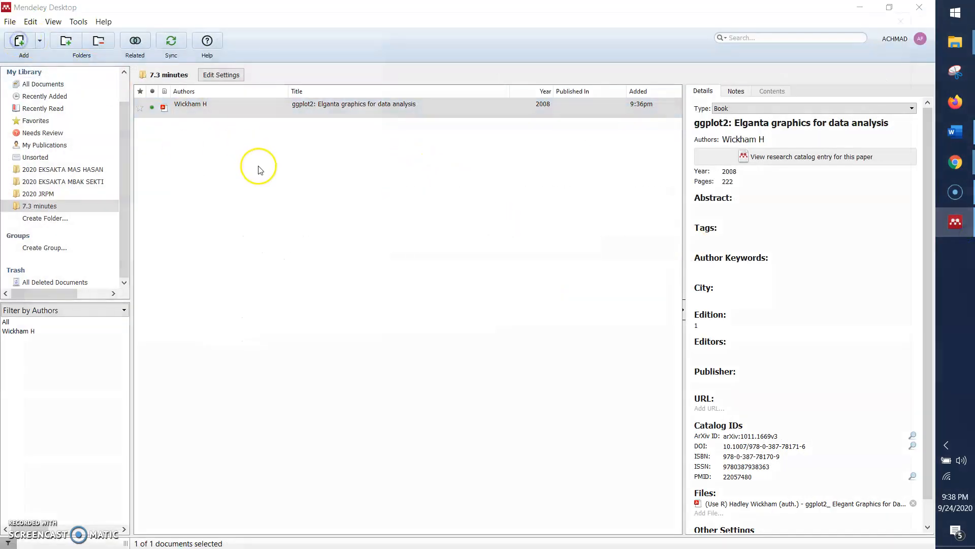
left_click(218, 149)
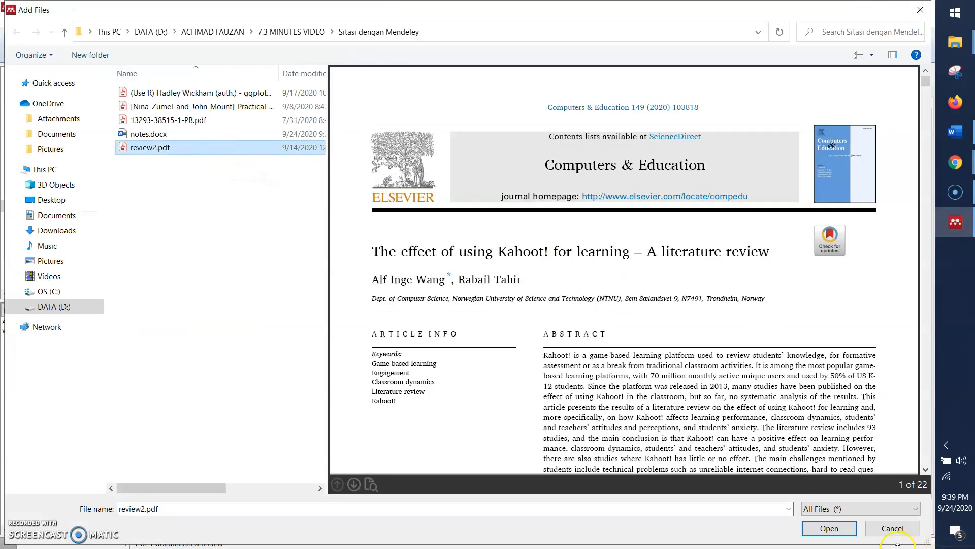
left_click(844, 528)
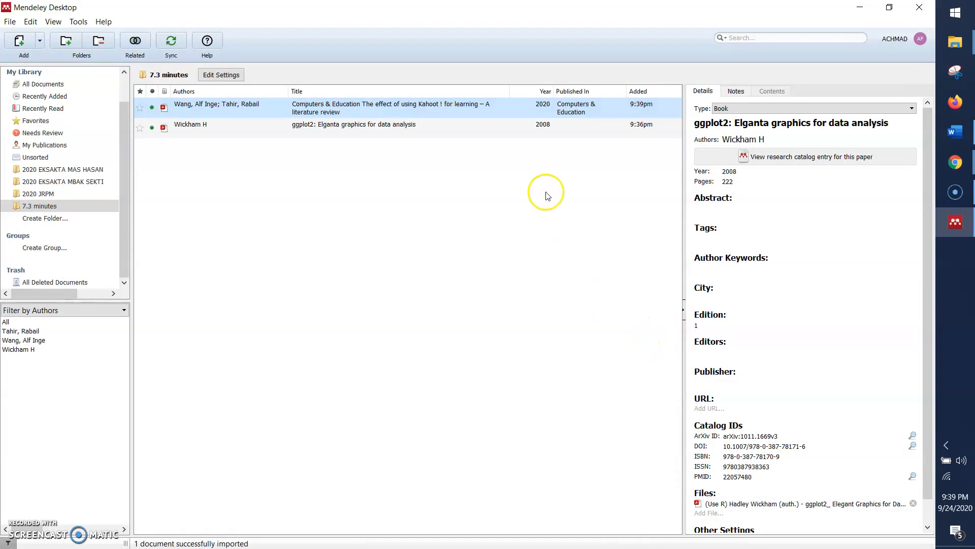
Open the imported Kahoot! article and check its journal, volume, publisher, URL and DOI details, then return to My Library
double_click(326, 104)
scroll(811, 261, "down", 1)
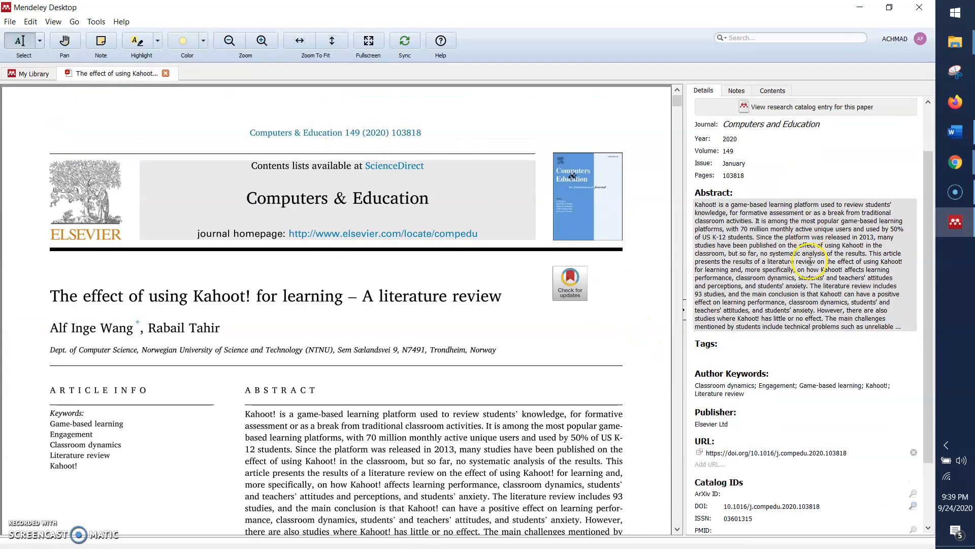
scroll(731, 315, "down", 2)
left_click(778, 369)
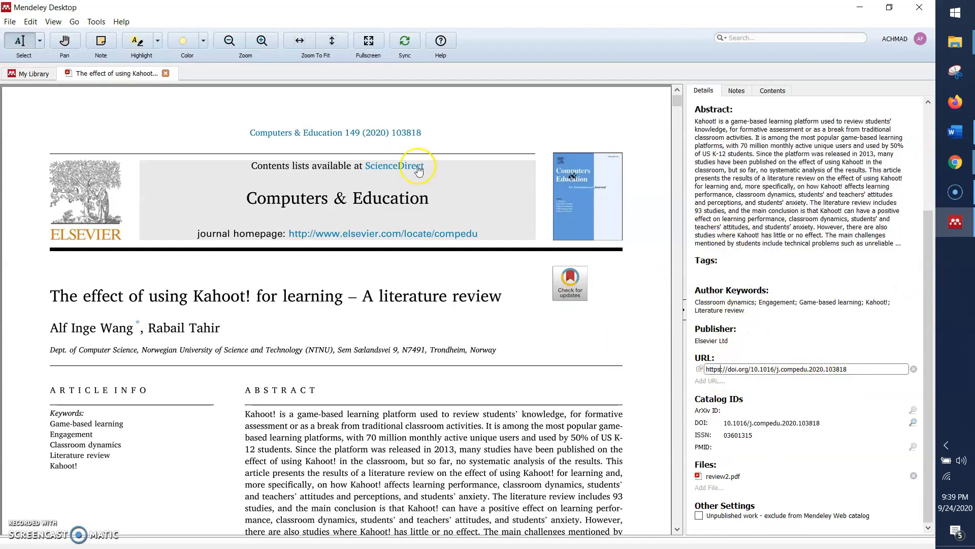
left_click(30, 73)
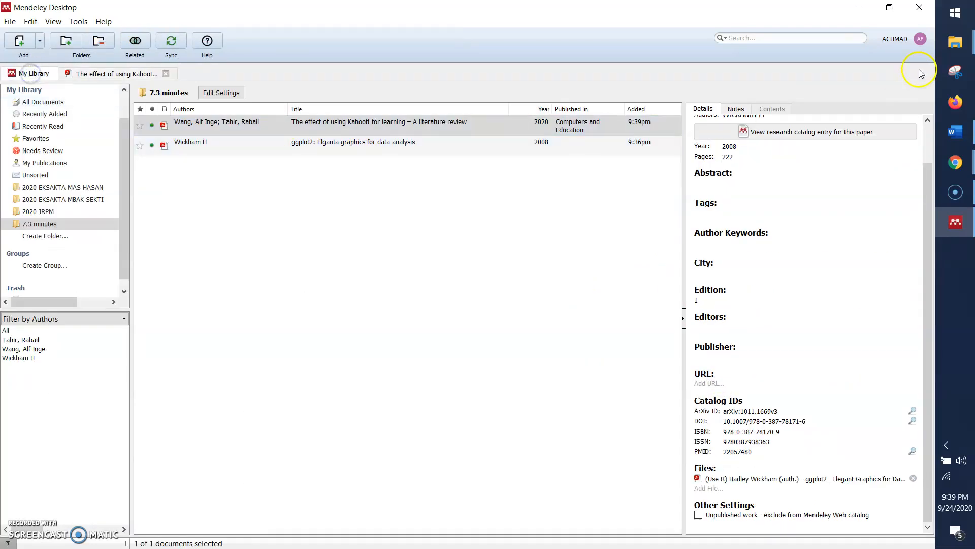
Back in Word, search My Library by first author and cite the 2020 Kahoot! literature review after "seterusnya" in the first paragraph
left_click(860, 7)
type(".")
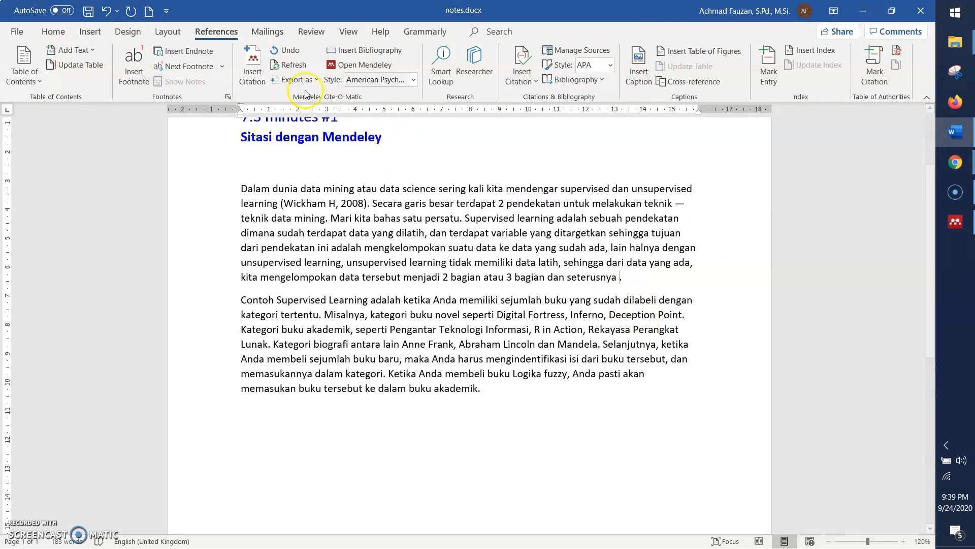
left_click(959, 223)
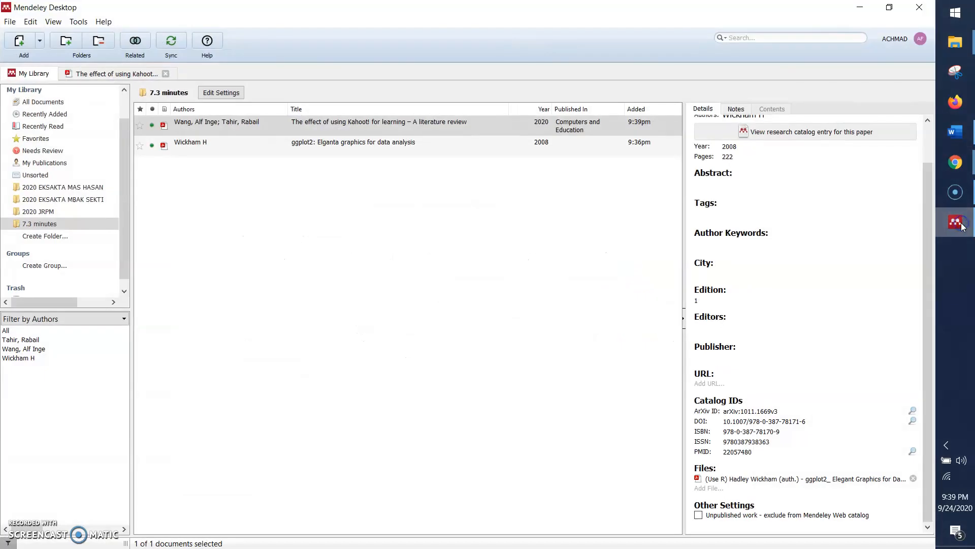
left_click(959, 224)
left_click(253, 66)
type("wang")
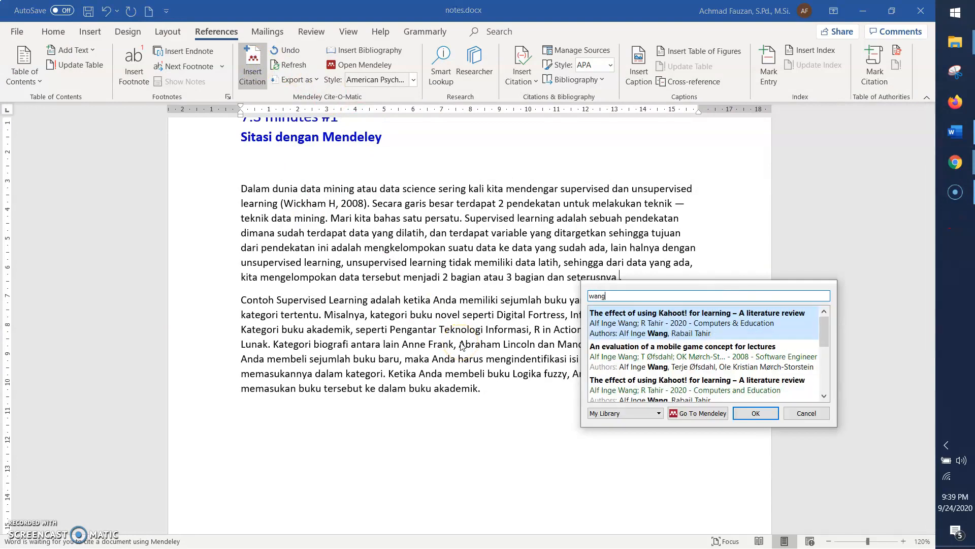
left_click(738, 326)
left_click(760, 313)
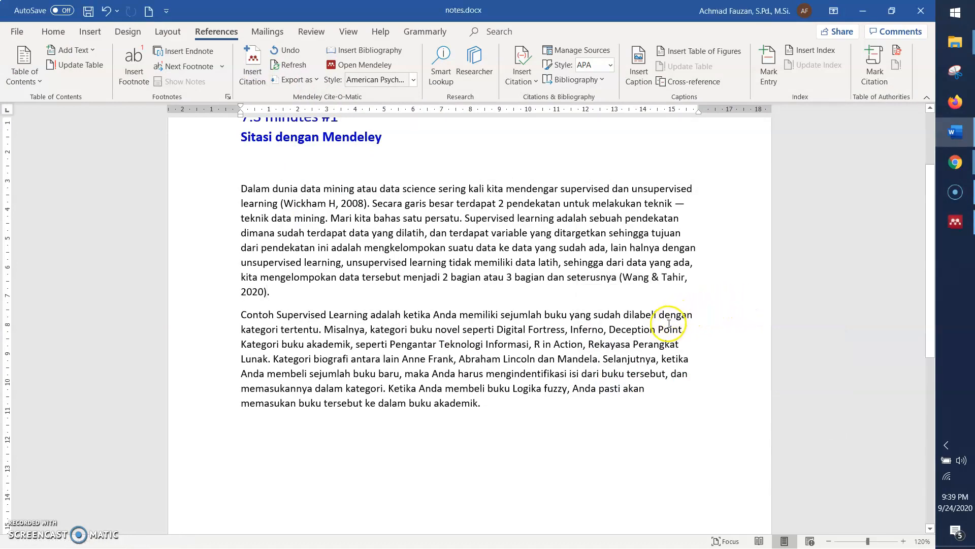
After "Deception Point", insert one citation combining the 2020 Kahoot! review and the 2008 "FAKTOR-FAKTOR PENENTU KEPUASAN MAHASISWA" article
scroll(585, 330, "down", 3)
scroll(564, 366, "up", 3)
left_click(684, 328)
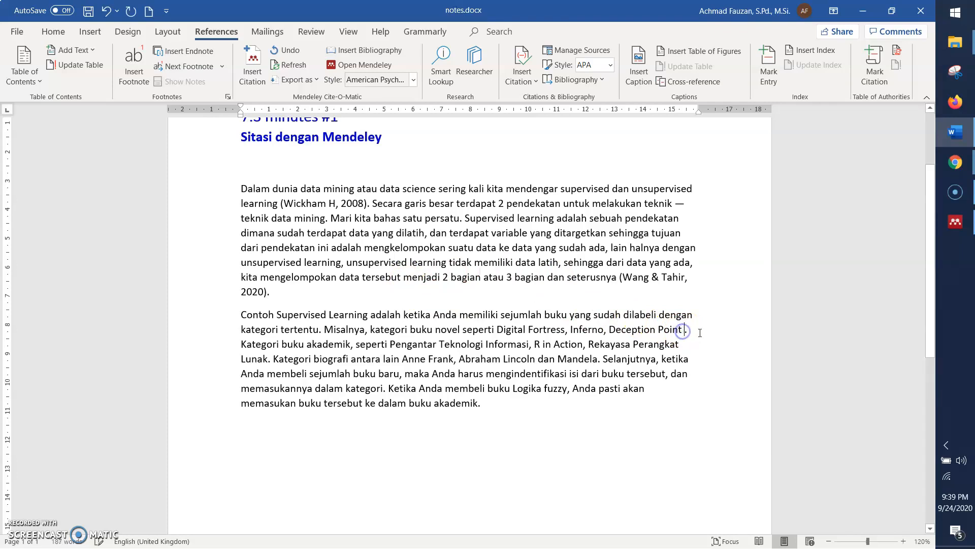
key("alt+m")
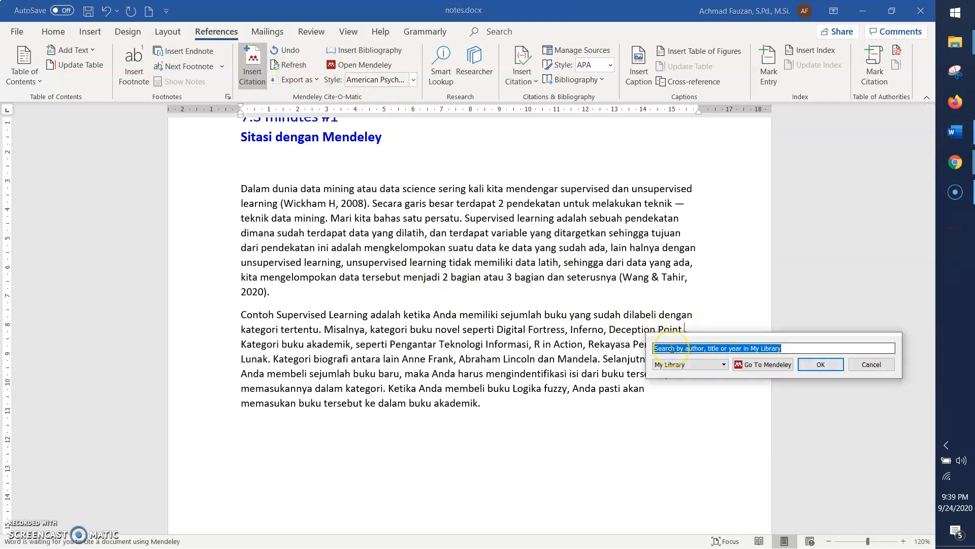
type("wan")
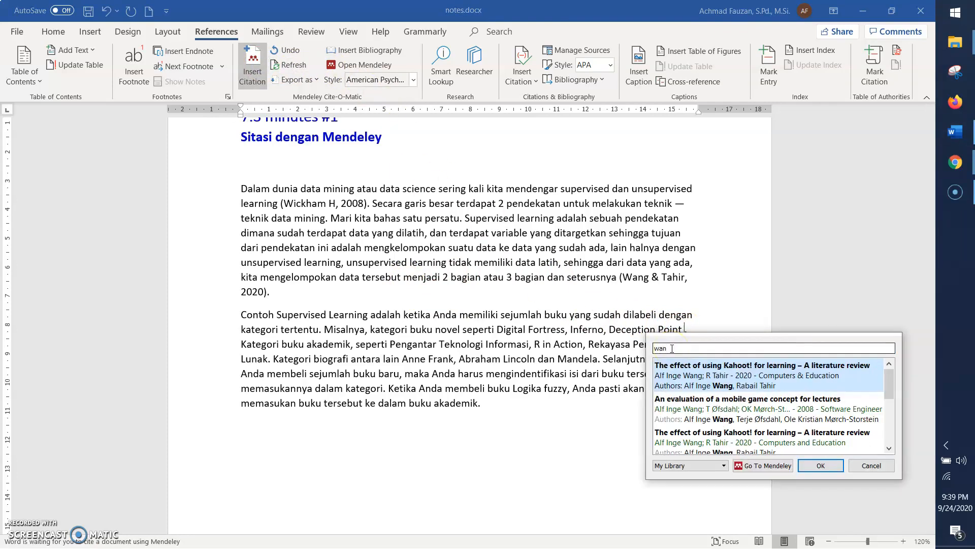
left_click(779, 385)
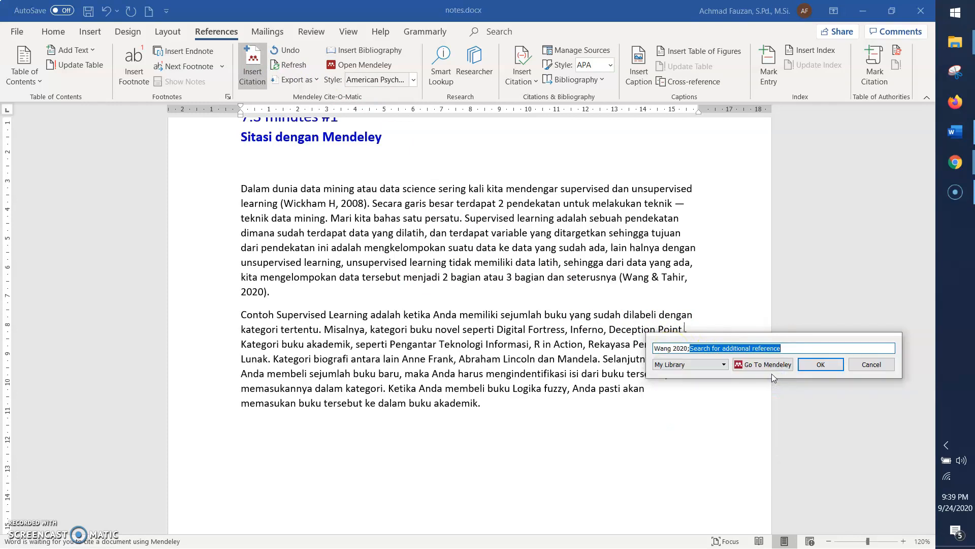
type("wo")
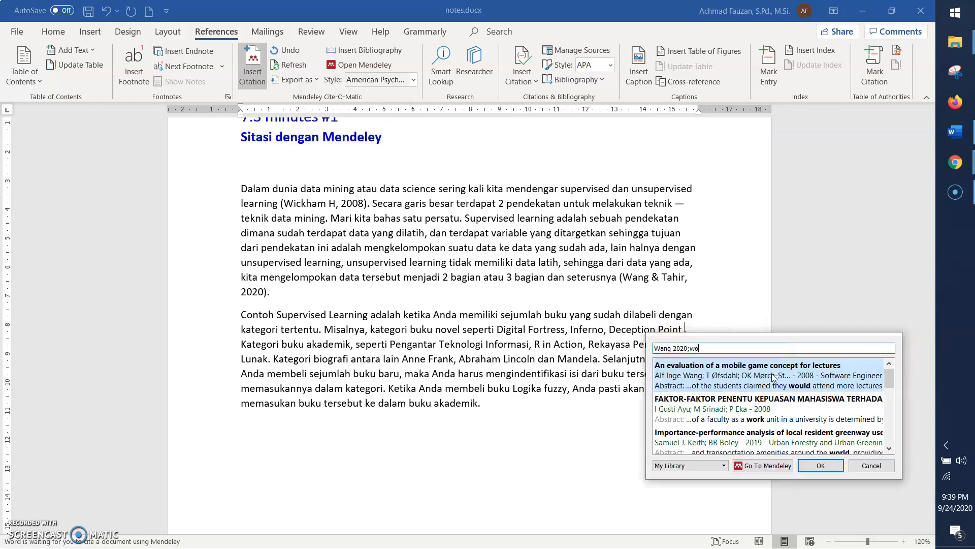
left_click(801, 408)
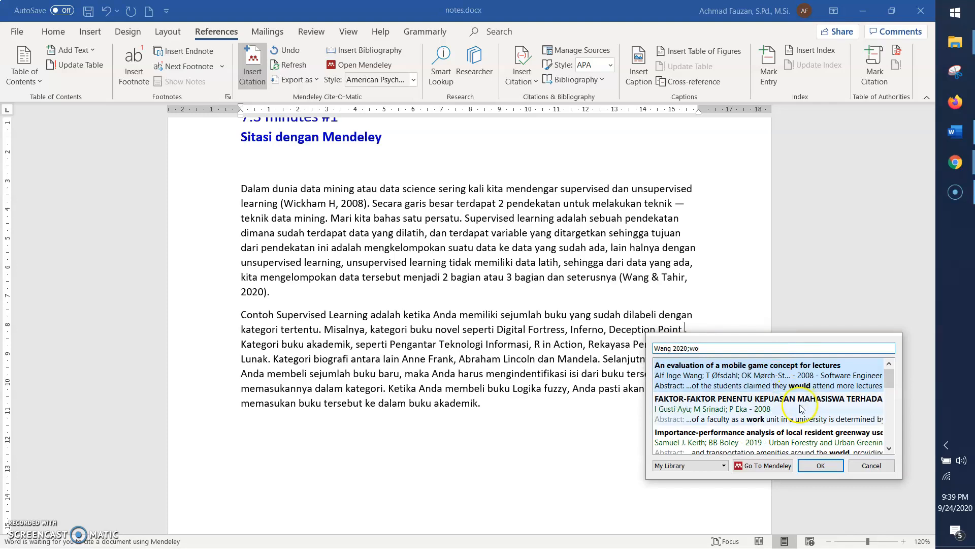
left_click(797, 408)
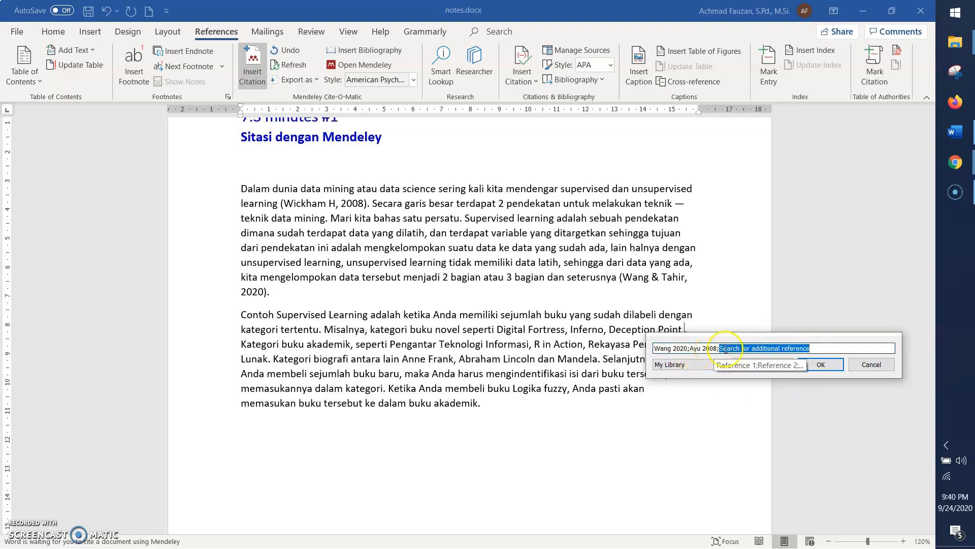
left_click(820, 364)
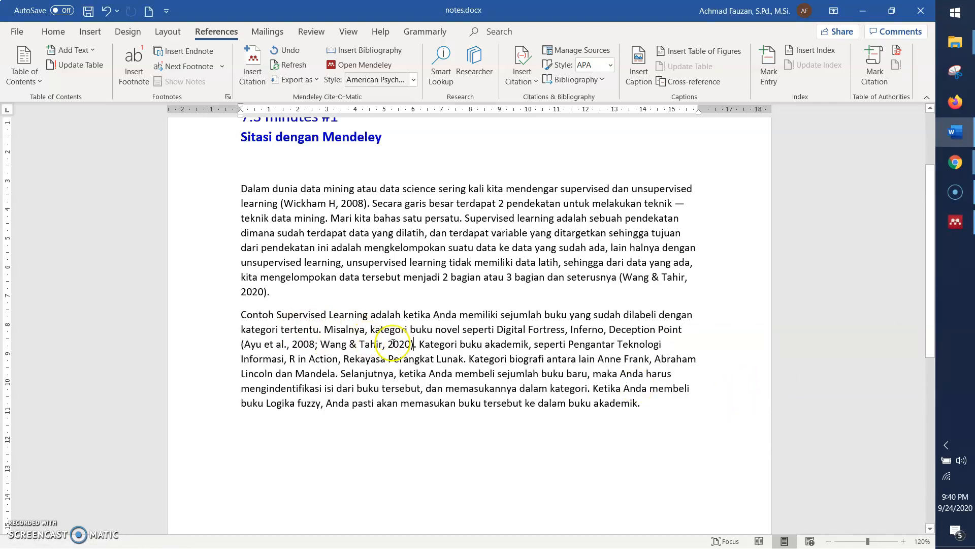
Insert the Mendeley bibliography two lines below the end of the second paragraph
left_click(652, 407)
key("Return")
key("Return")
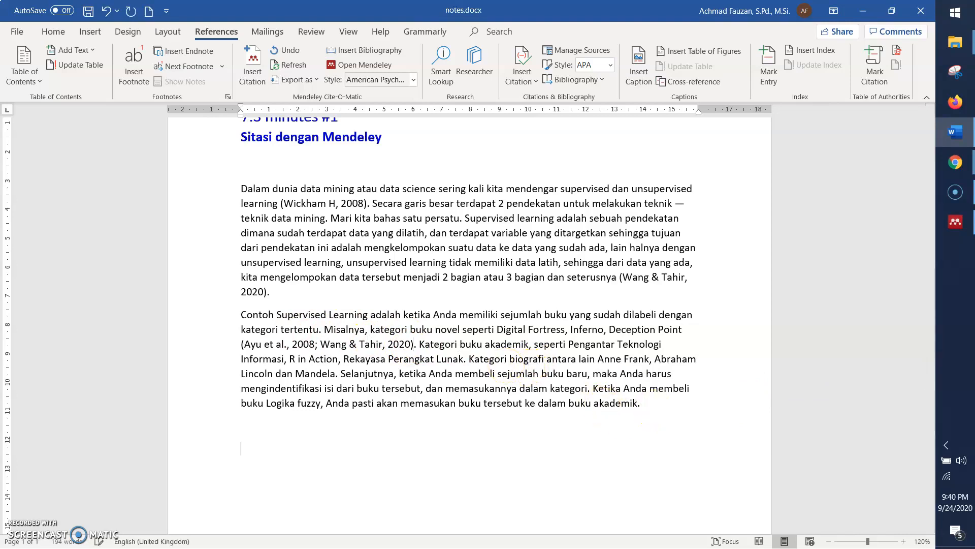
left_click(371, 52)
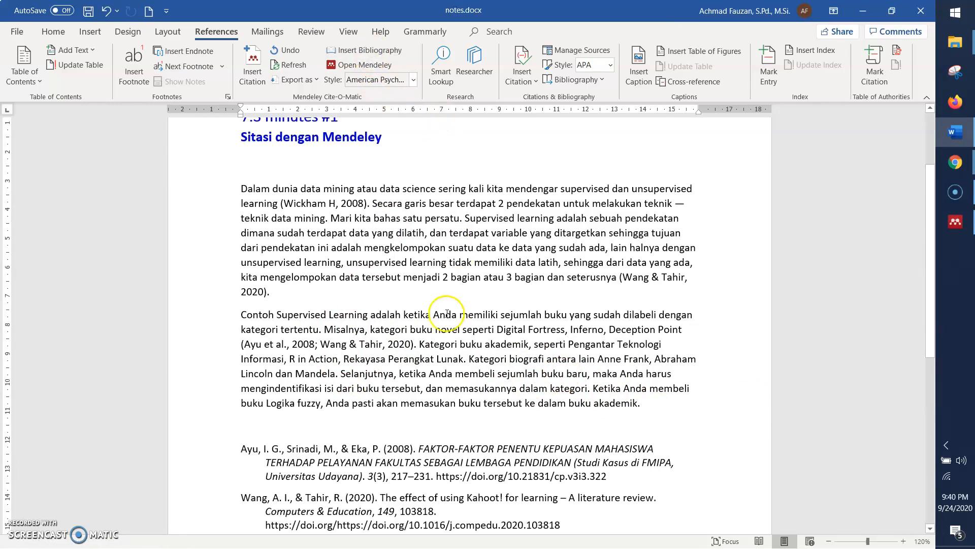
scroll(356, 244, "down", 3)
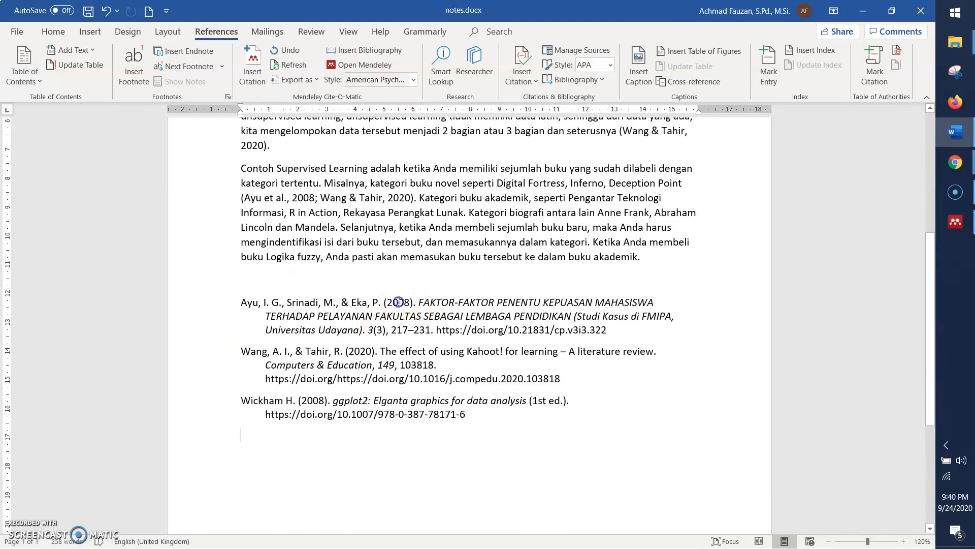
Find "Harvard reference format 1 (deprecated)" among the installed citation styles and apply it to the citations and bibliography
left_click(398, 302)
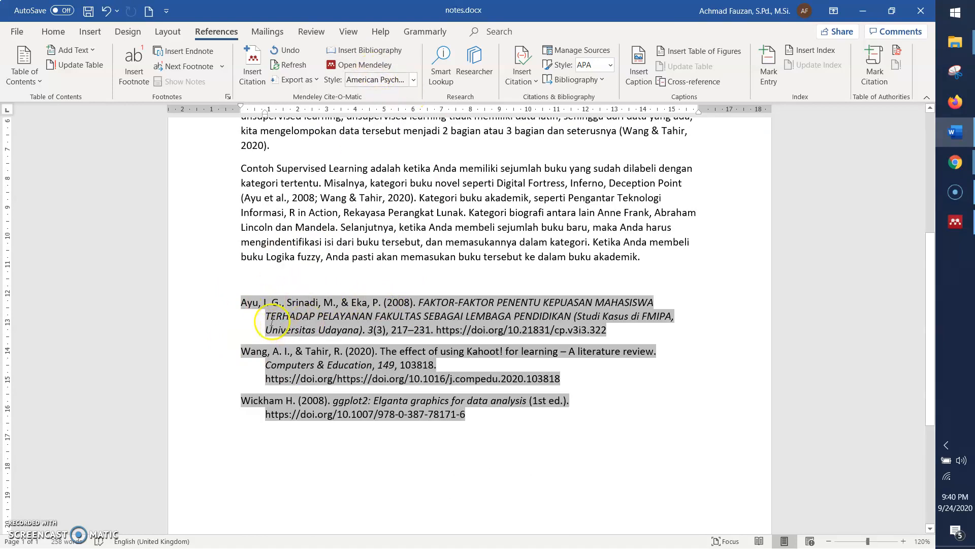
left_click(413, 79)
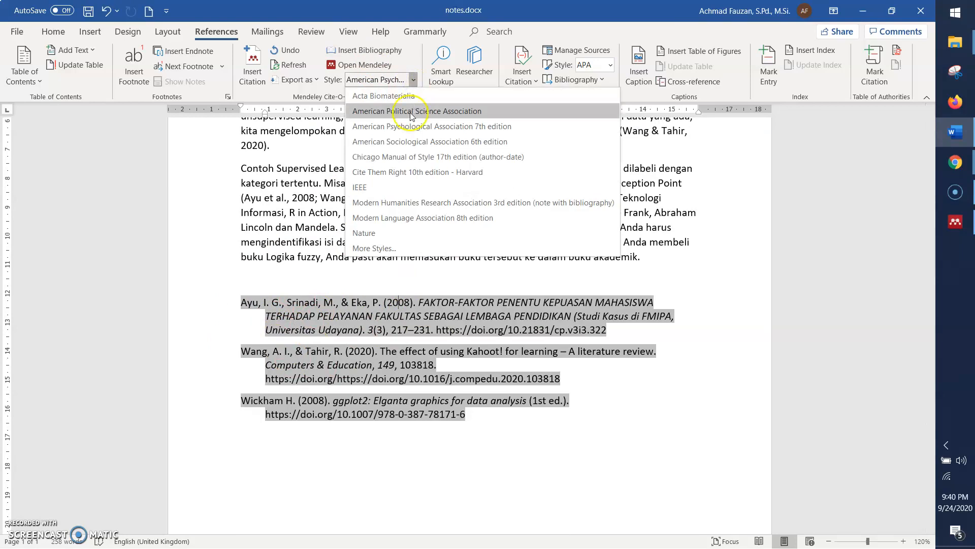
left_click(402, 249)
type("ha")
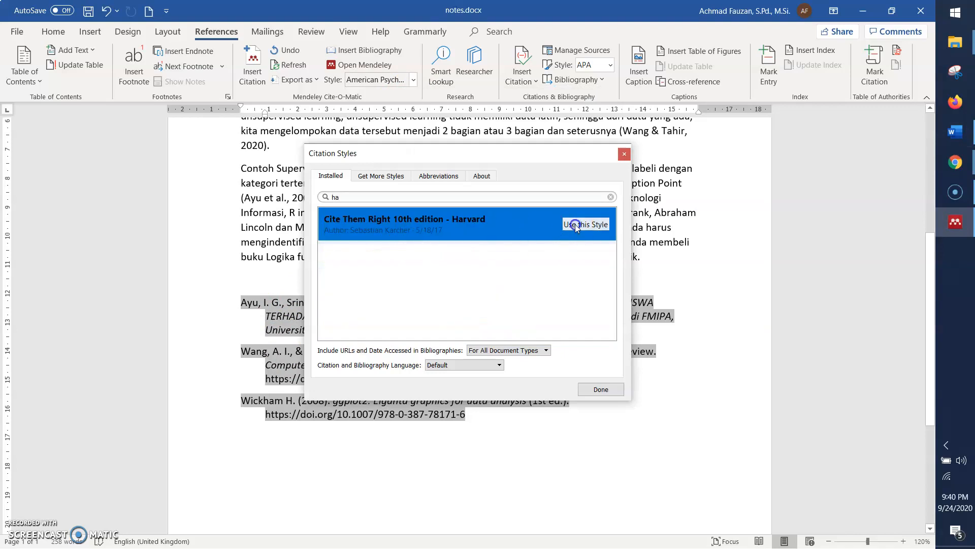
left_click(481, 235)
left_click(567, 246)
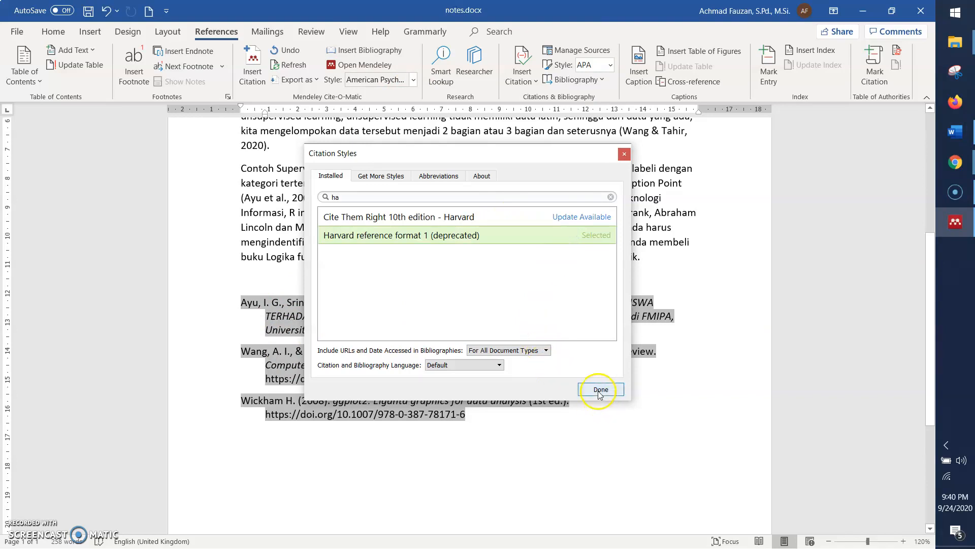
left_click(601, 390)
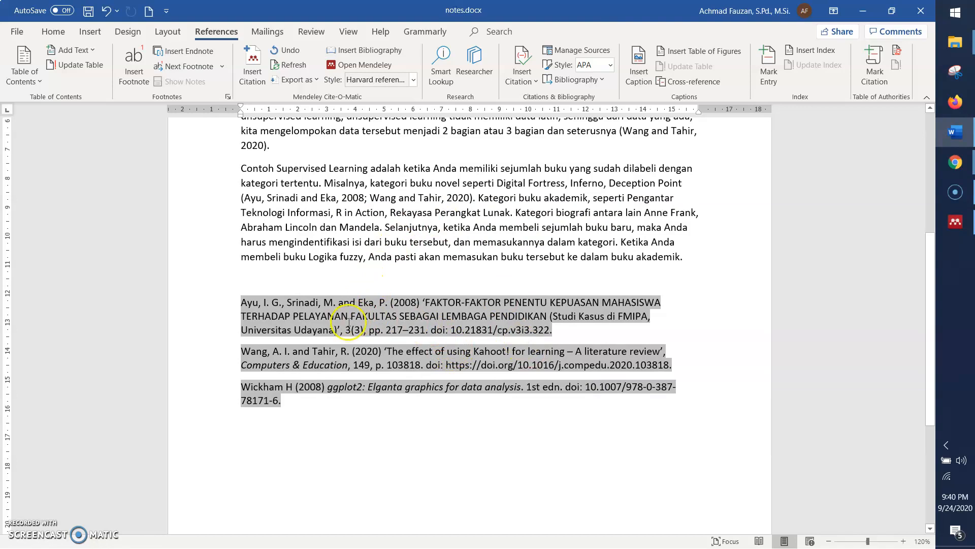
Replace "FAKTOR-FAKTOR" with "Faktor-faktor" in the title of the first bibliography entry
left_click(428, 303)
left_click(430, 303)
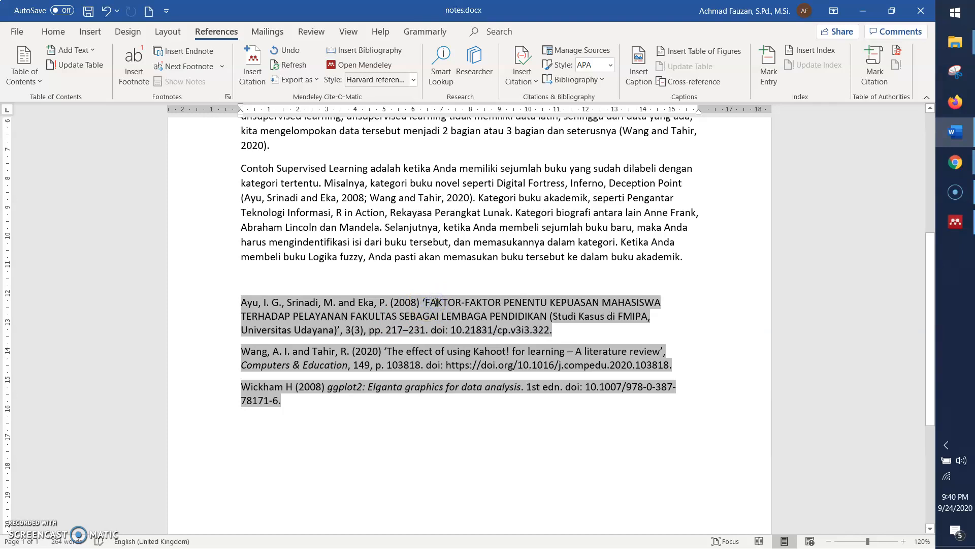
left_click_drag(427, 303, 497, 304)
type("Faktor")
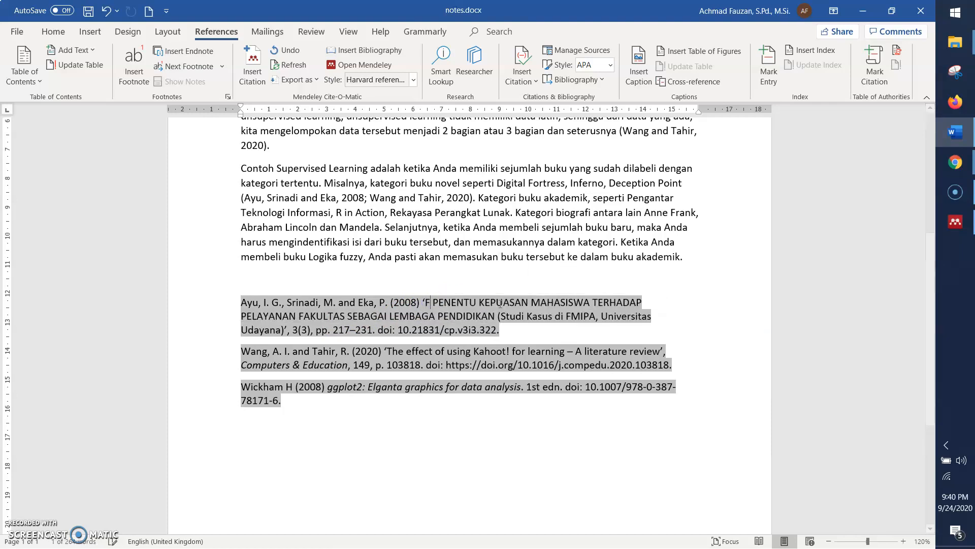
type("-faktor")
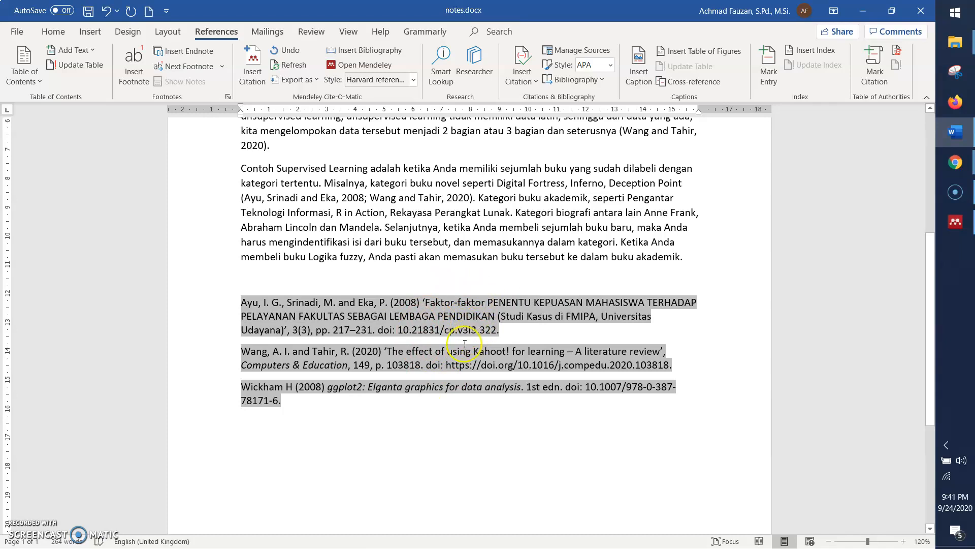
Switch to Mendeley Desktop, examine the Kahoot! article's editable title and other details, and return to Word
left_click(956, 221)
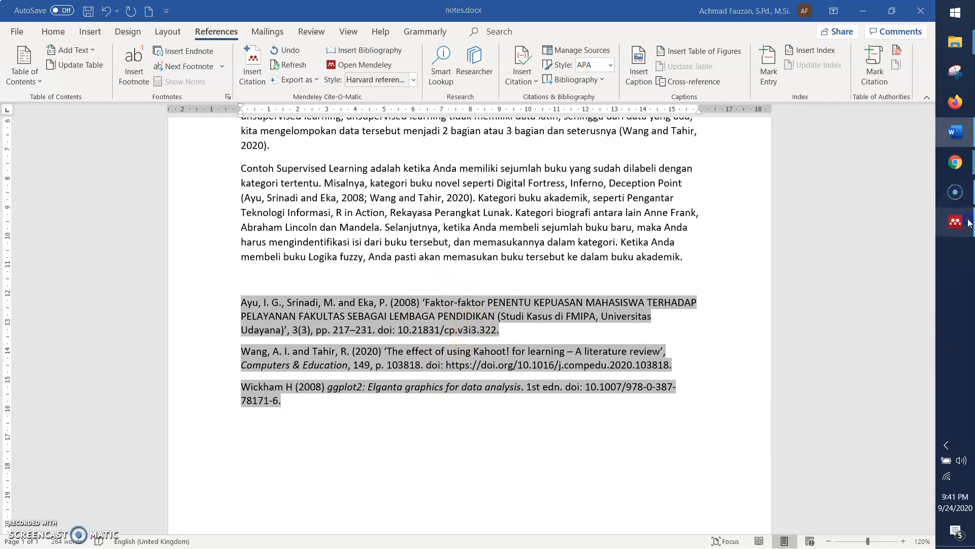
double_click(477, 130)
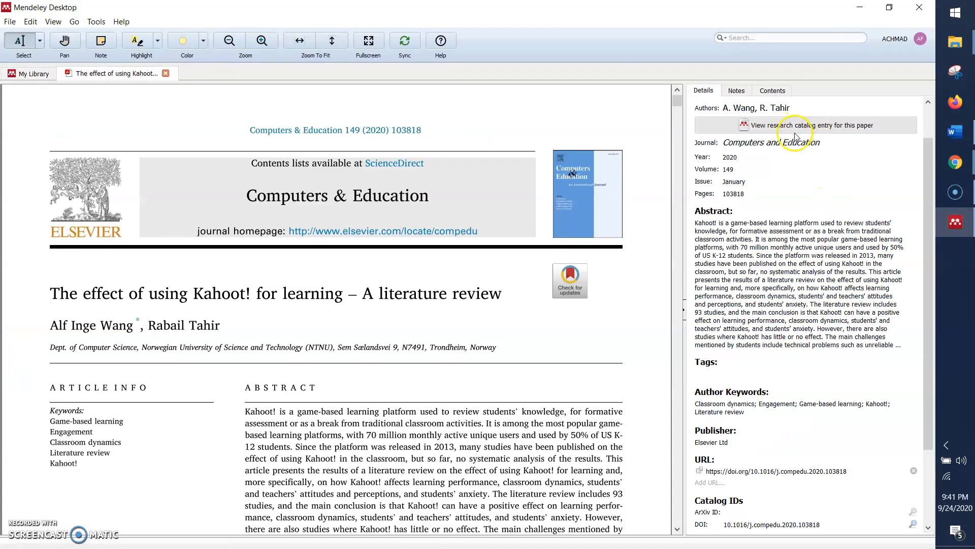
scroll(793, 137, "up", 2)
left_click(756, 125)
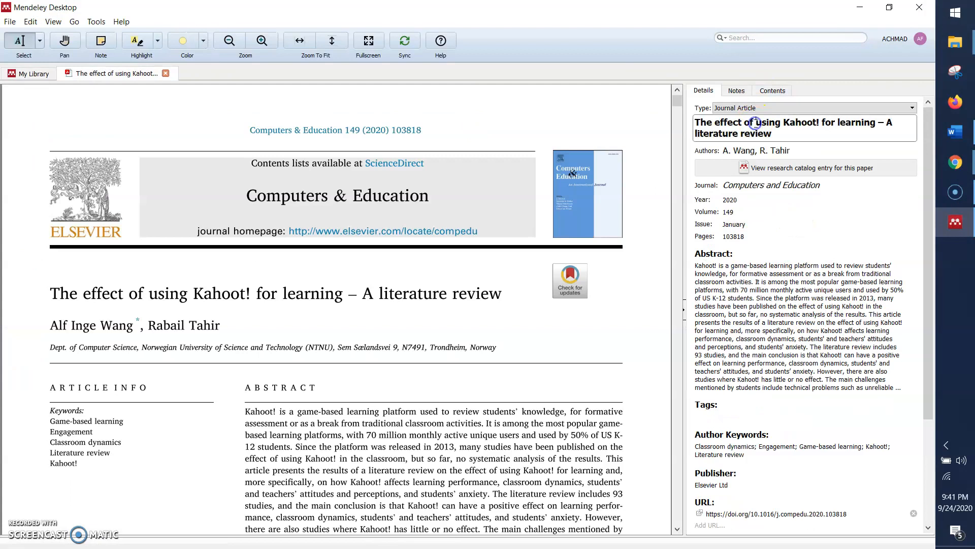
left_click(859, 8)
Review the in-text citations against the bibliography entries, selecting the ggplot2 citation in the first paragraph
scroll(538, 369, "up", 3)
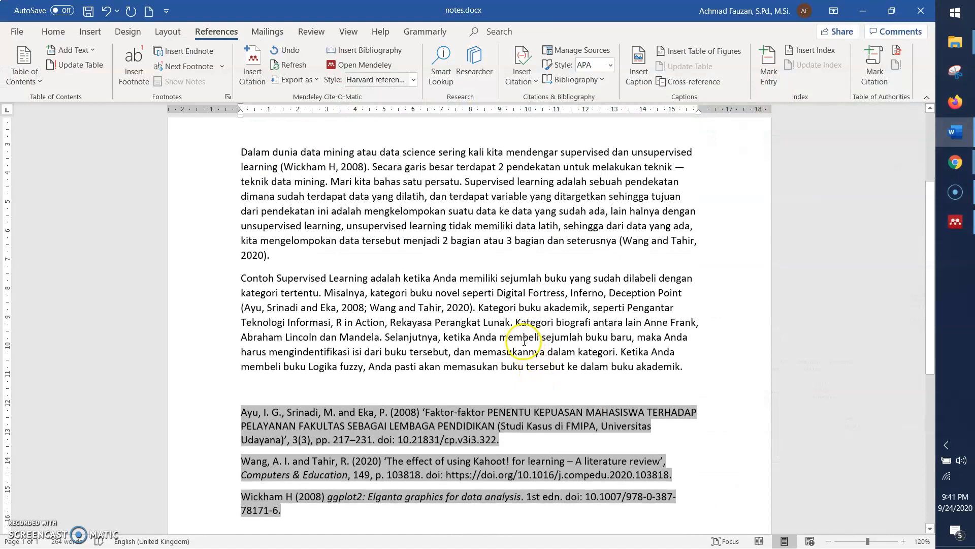
scroll(528, 361, "down", 3)
scroll(394, 317, "up", 3)
scroll(405, 287, "up", 1)
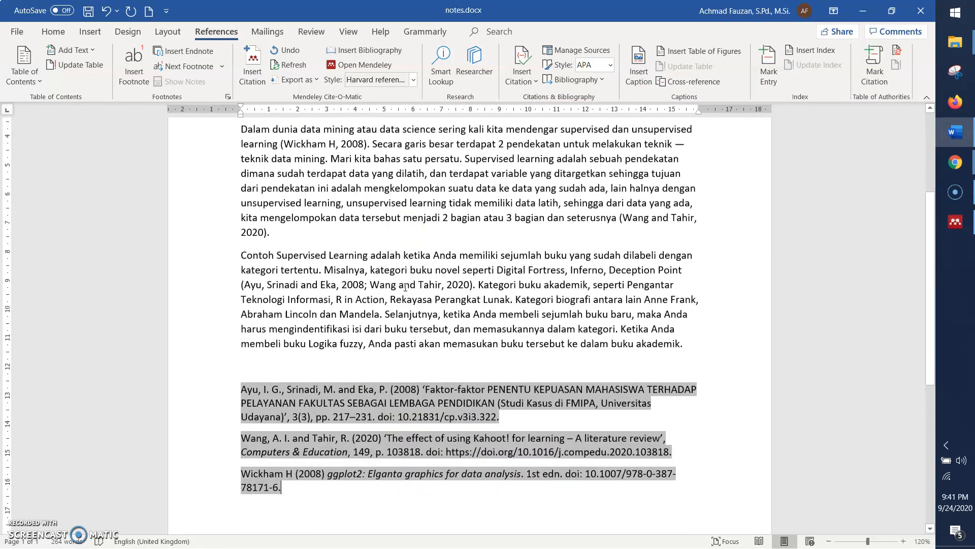
scroll(405, 287, "down", 2)
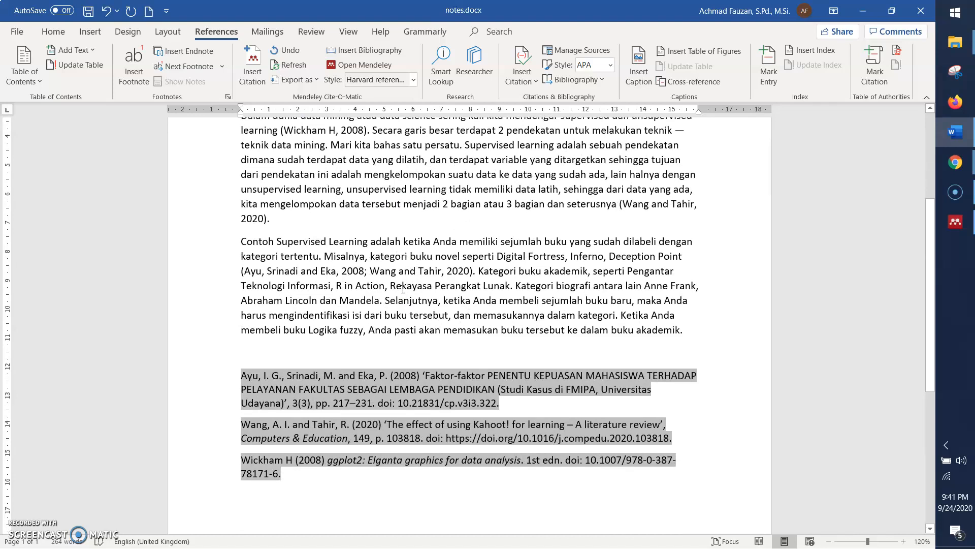
scroll(404, 274, "up", 1)
left_click(282, 167)
left_click_drag(282, 167, 360, 170)
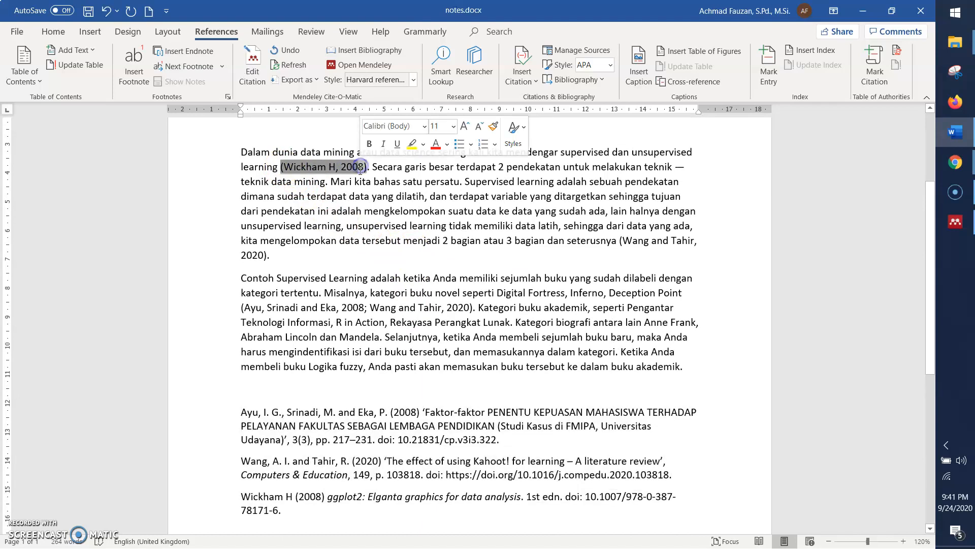
scroll(463, 351, "down", 2)
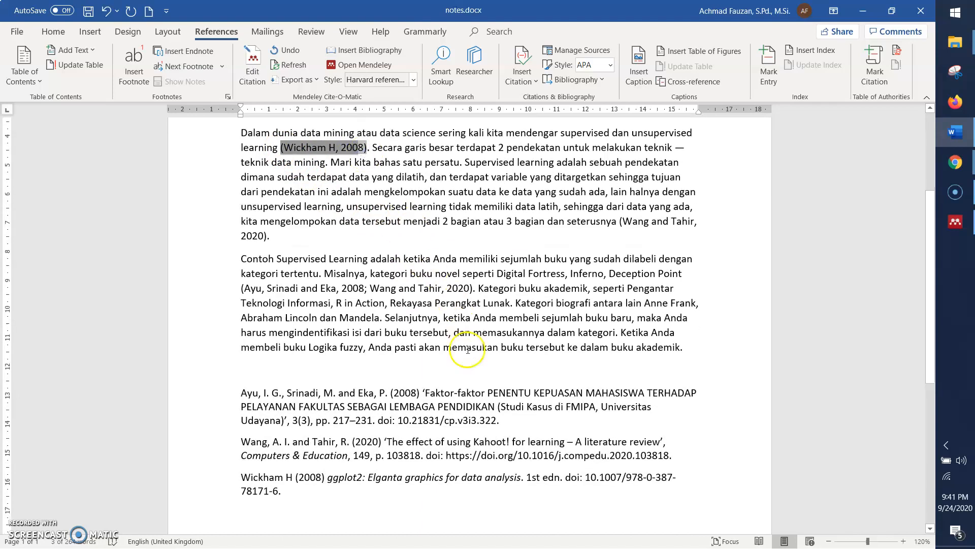